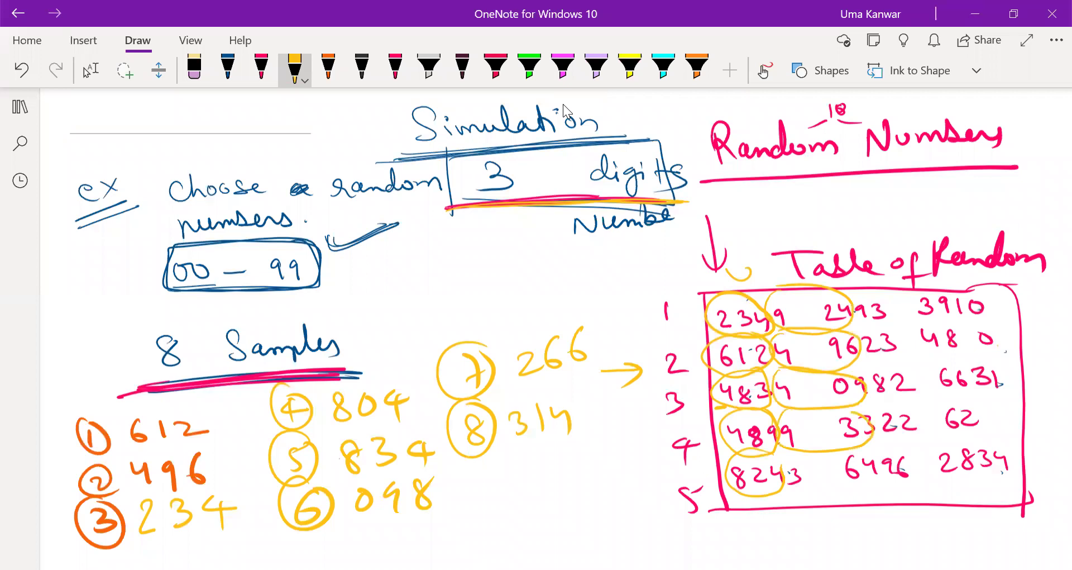
# - Circle the three digits 3 64 in row 5 of the random number table in yellow ink
pyautogui.moveTo(797, 453)
pyautogui.mouseDown()
pyautogui.moveTo(784, 474)
pyautogui.moveTo(879, 487)
pyautogui.moveTo(809, 450)
pyautogui.mouseUp()
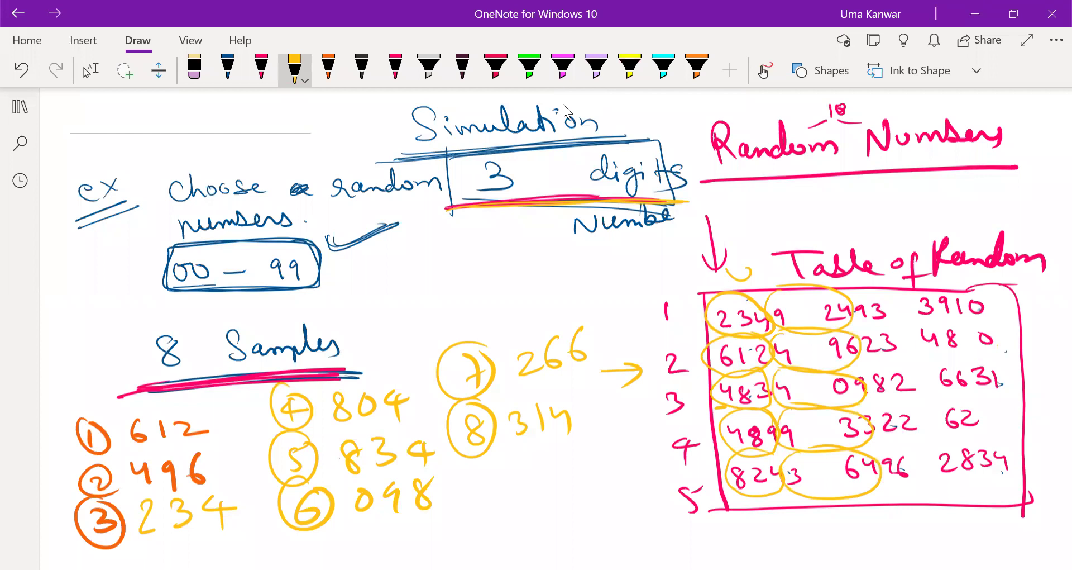
pyautogui.click(90, 69)
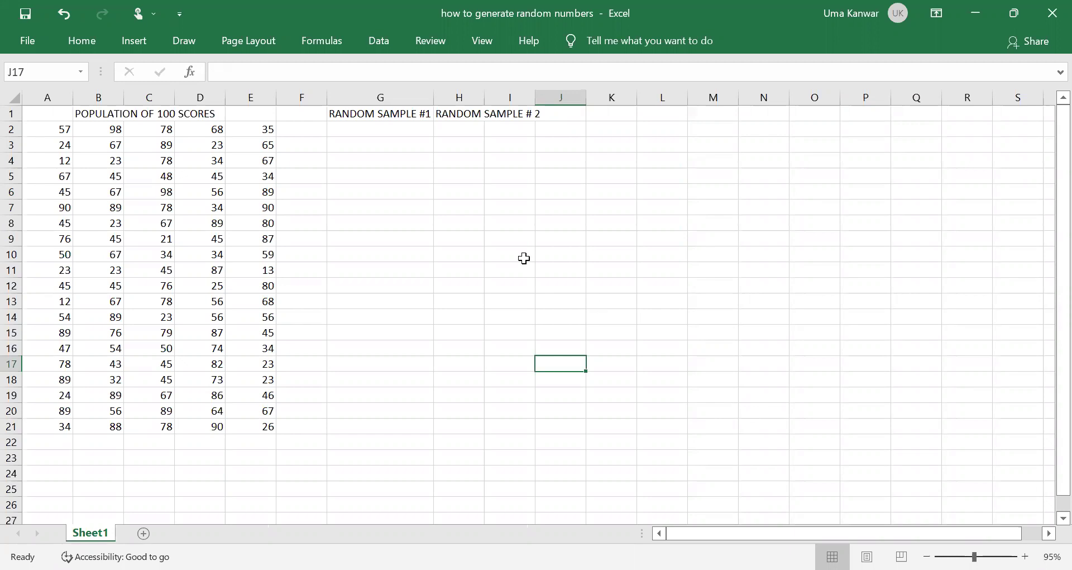
# - Fill the first population score in A2 down into A3
pyautogui.click(76, 113)
pyautogui.click(187, 115)
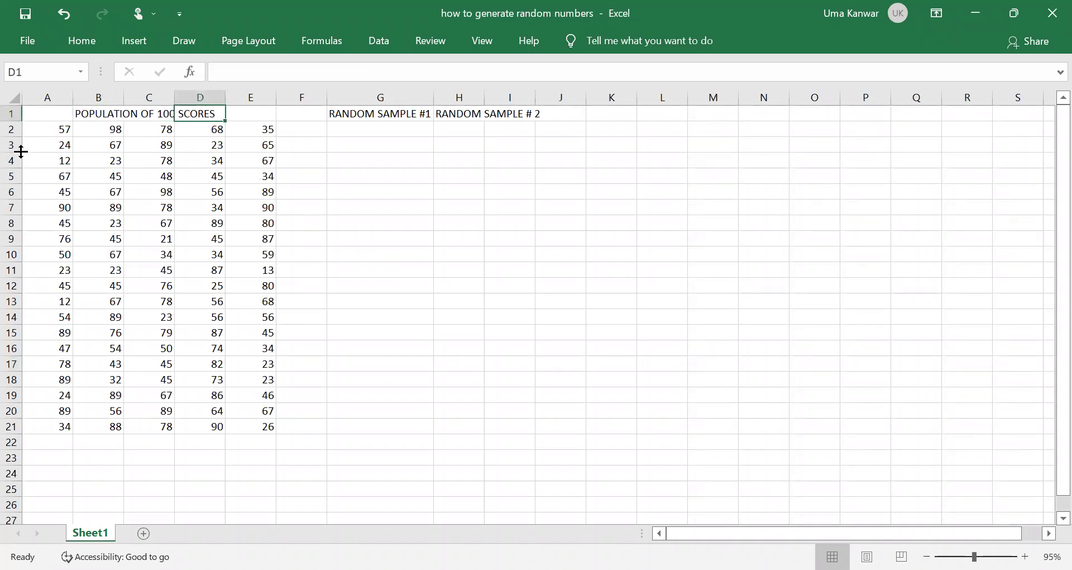
pyautogui.click(41, 130)
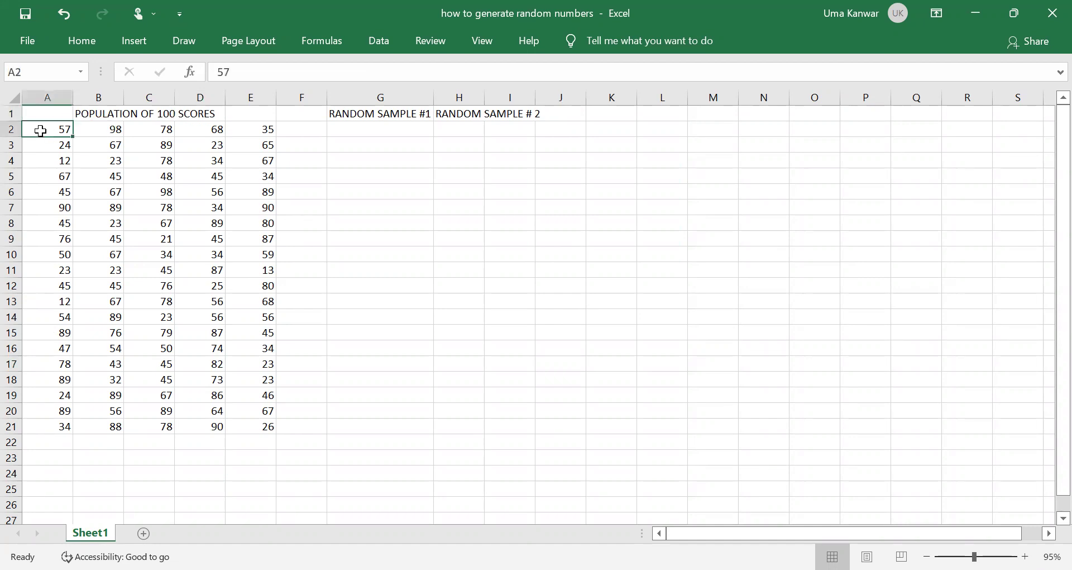
pyautogui.moveTo(70, 136); pyautogui.dragTo(110, 145)
pyautogui.click(66, 132)
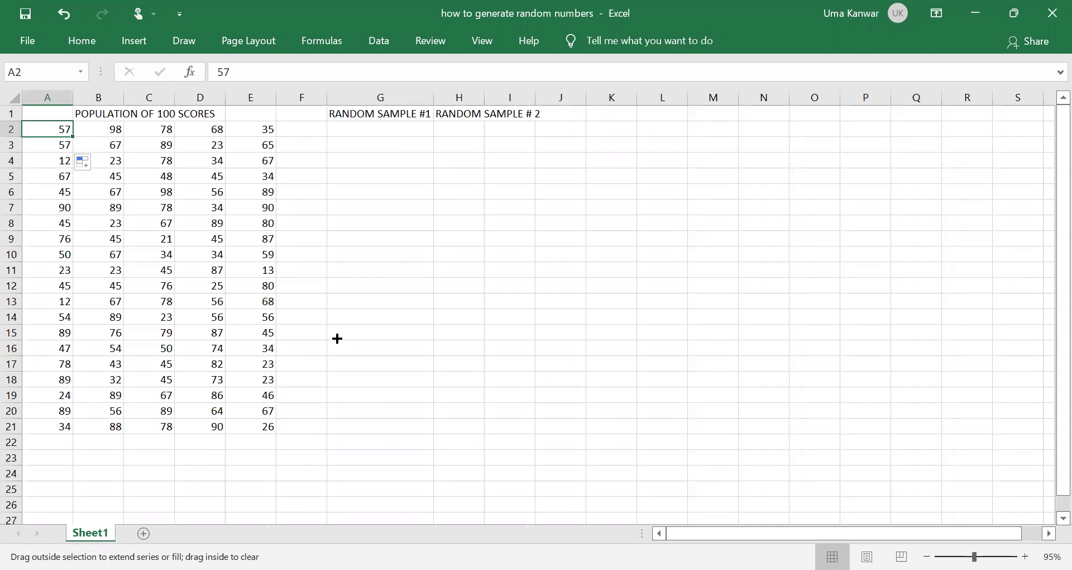
pyautogui.moveTo(338, 338); pyautogui.dragTo(402, 506)
pyautogui.click(472, 192)
pyautogui.hotkey('ctrl', 'z')
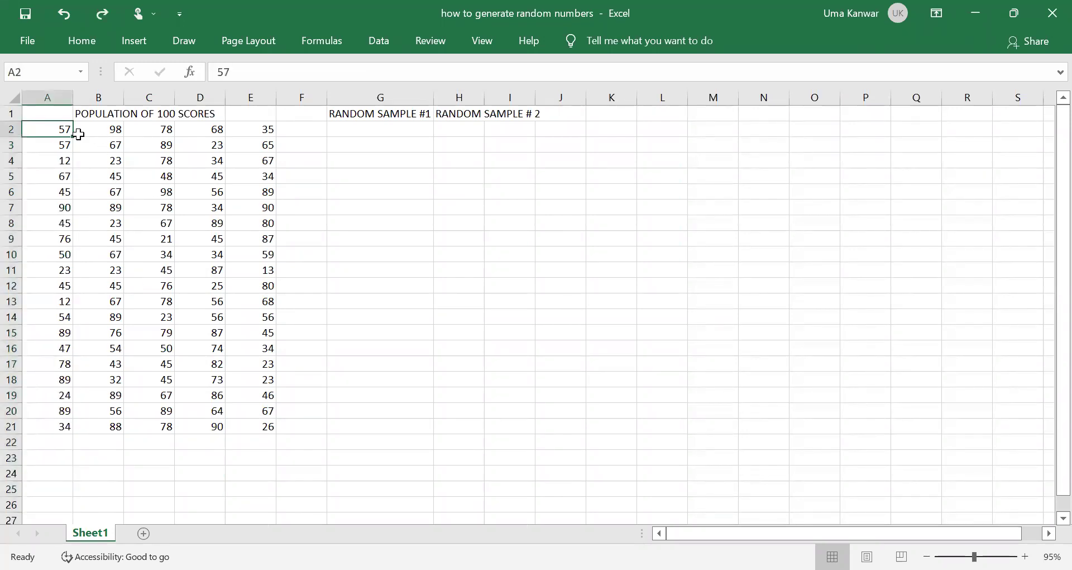
pyautogui.moveTo(73, 137); pyautogui.dragTo(335, 421)
pyautogui.click(439, 344)
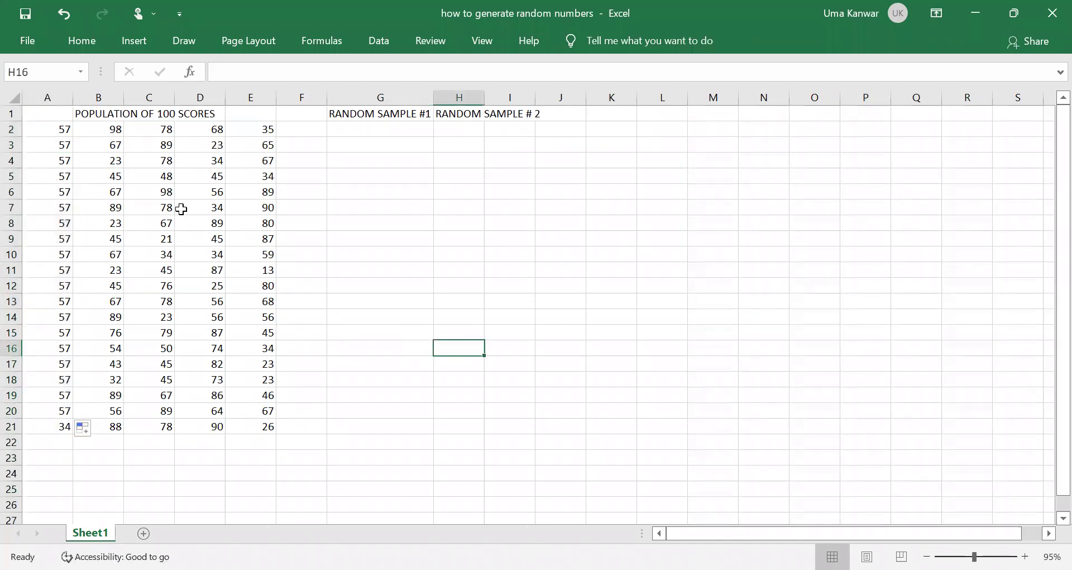
pyautogui.hotkey('ctrl', 'z')
pyautogui.click(480, 284)
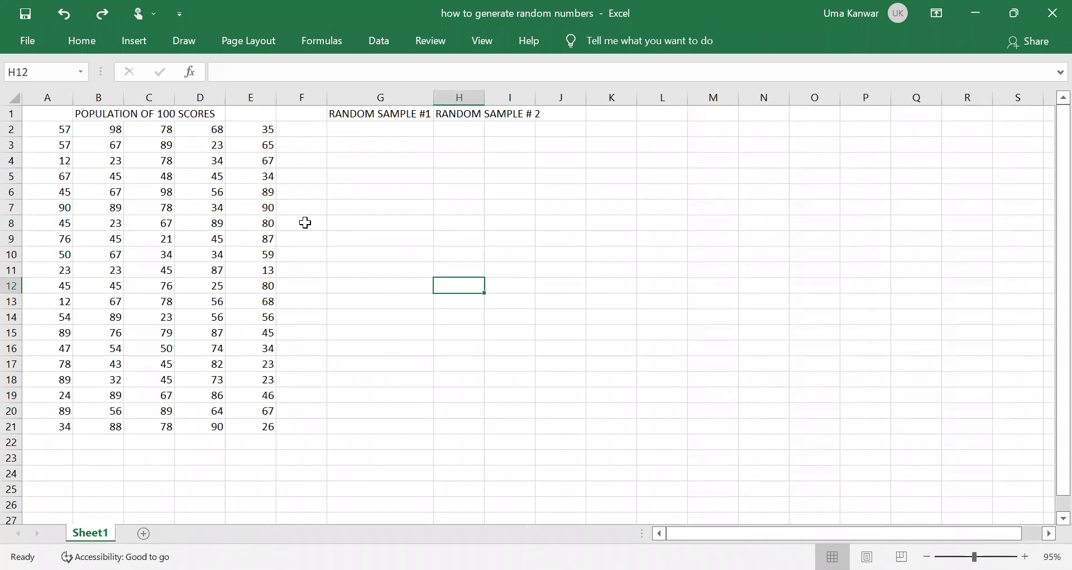
# - Examine the population scores in A2:E21, going across the first row of scores and down column E
pyautogui.scroll(-1, 187, 161)
pyautogui.scroll(1, 133, 327)
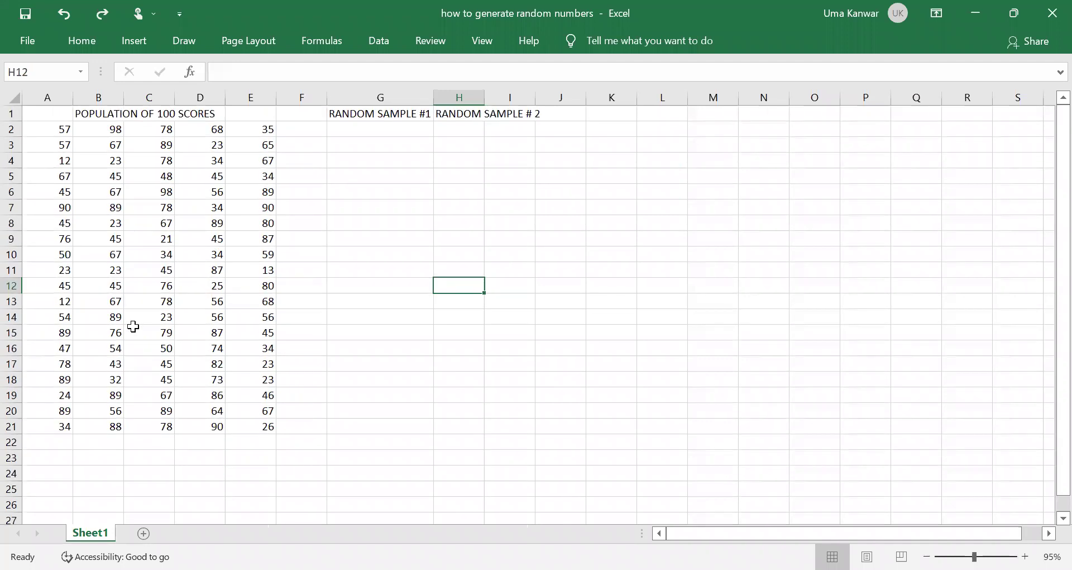
pyautogui.click(41, 131)
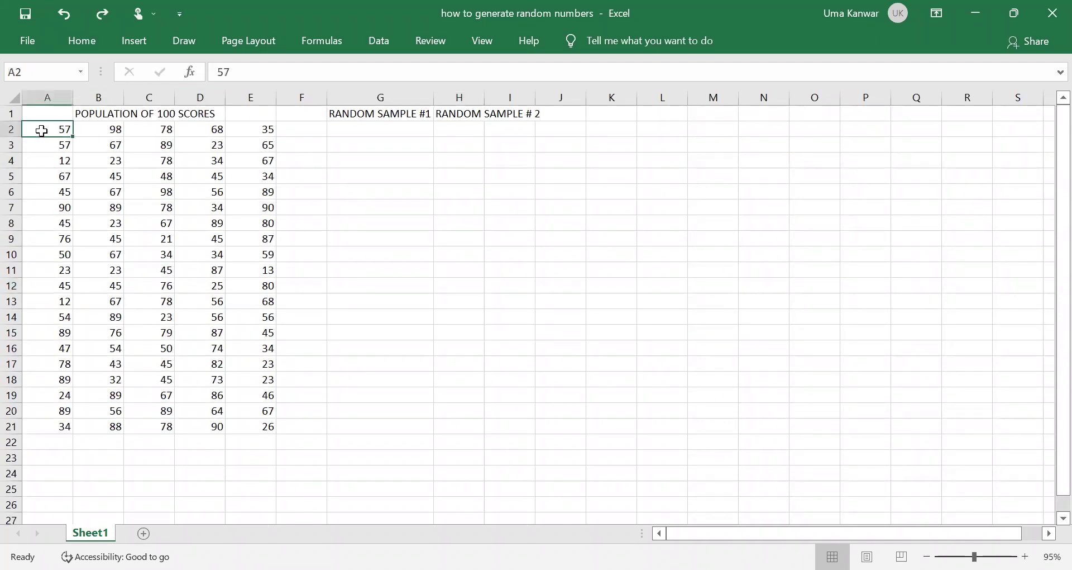
pyautogui.press('Right')
pyautogui.press('Right')
pyautogui.press('Right')
pyautogui.press('Right')
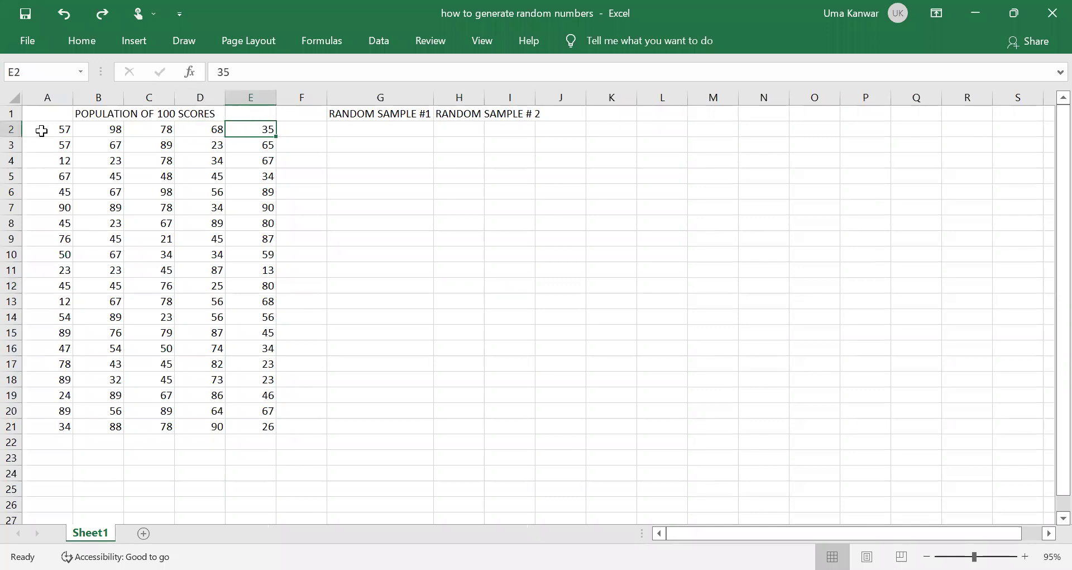
pyautogui.press('Down')
pyautogui.press('Down')
pyautogui.press('Down')
pyautogui.press('Down')
pyautogui.press('Down')
pyautogui.press('Down')
pyautogui.press('Down')
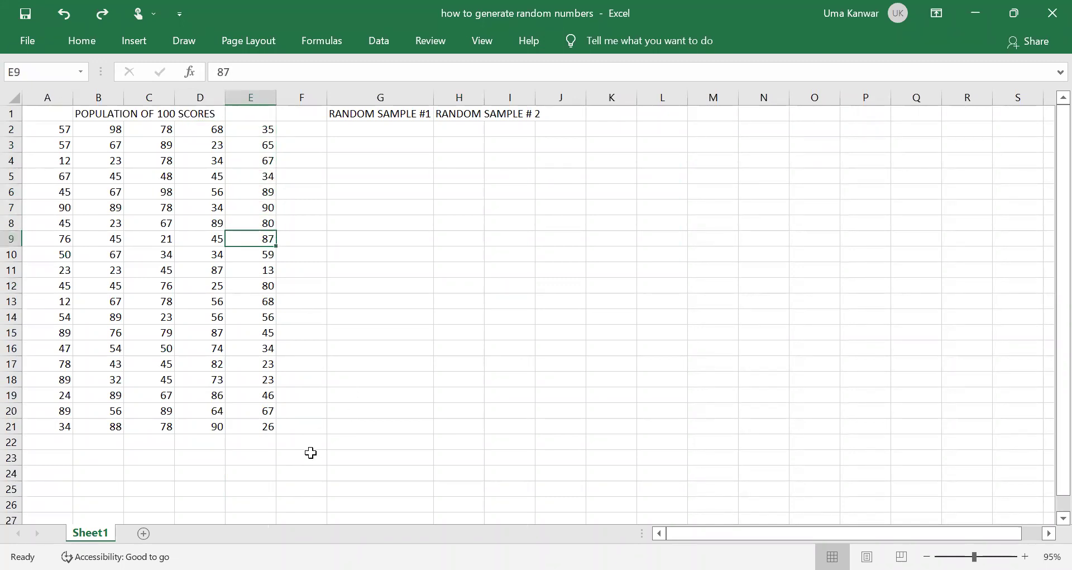
pyautogui.click(149, 488)
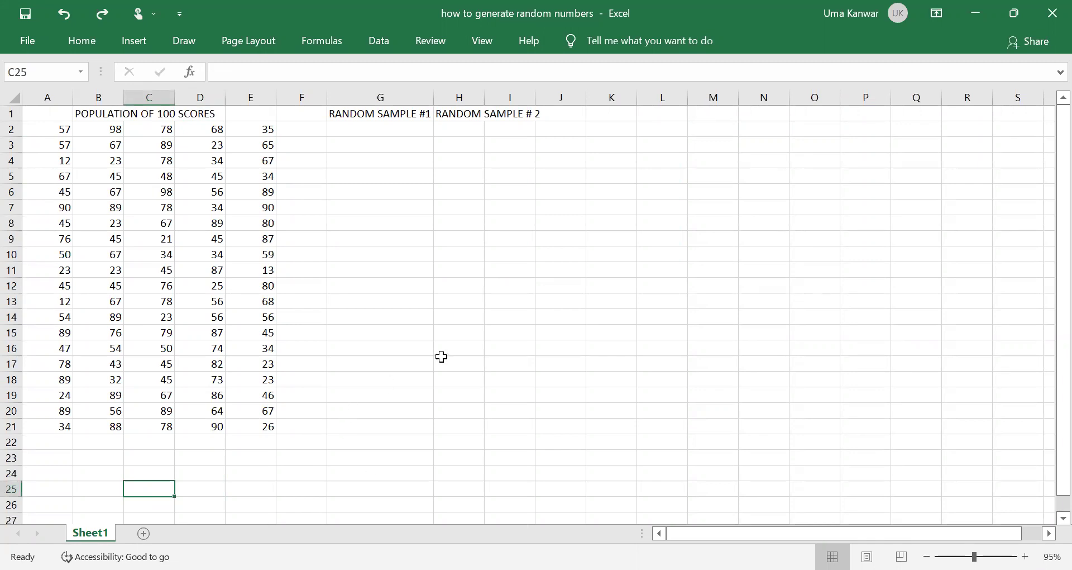
# - Open the Excel add-ins list from the program options and accept it with Analysis ToolPak enabled
pyautogui.click(30, 39)
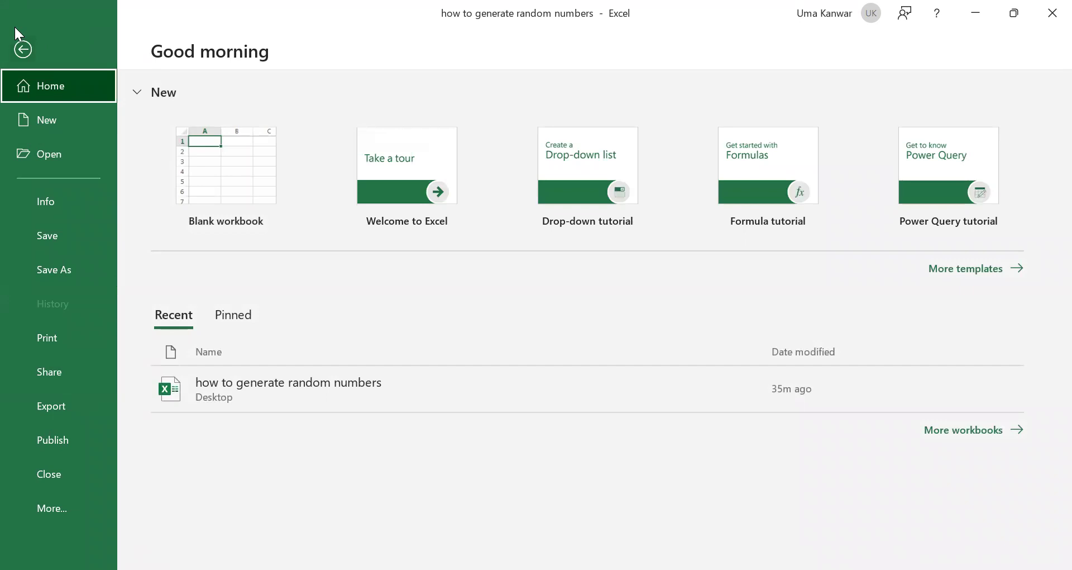
pyautogui.click(22, 49)
pyautogui.click(19, 34)
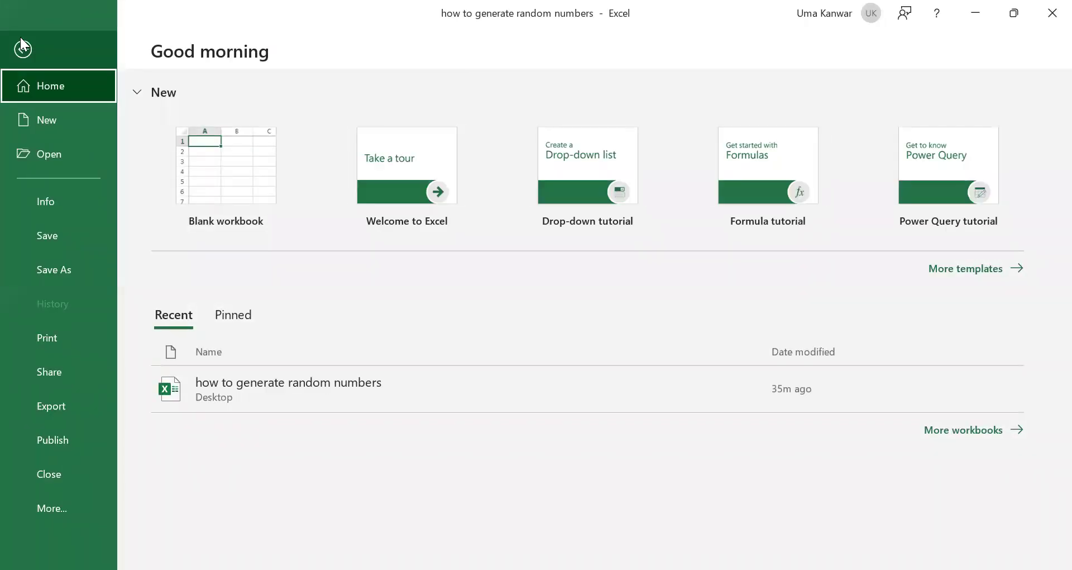
pyautogui.click(58, 504)
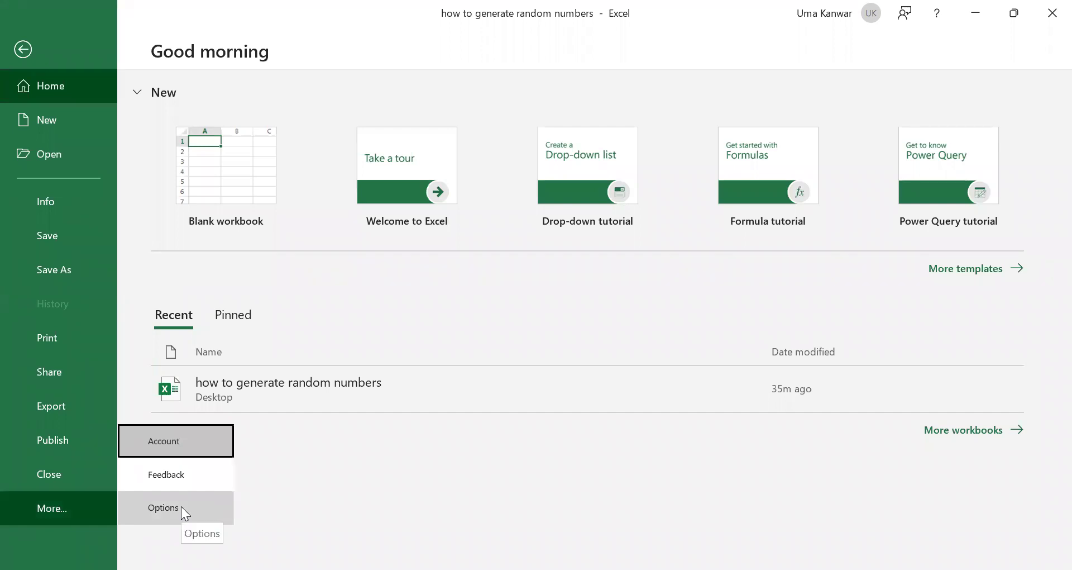
pyautogui.click(181, 506)
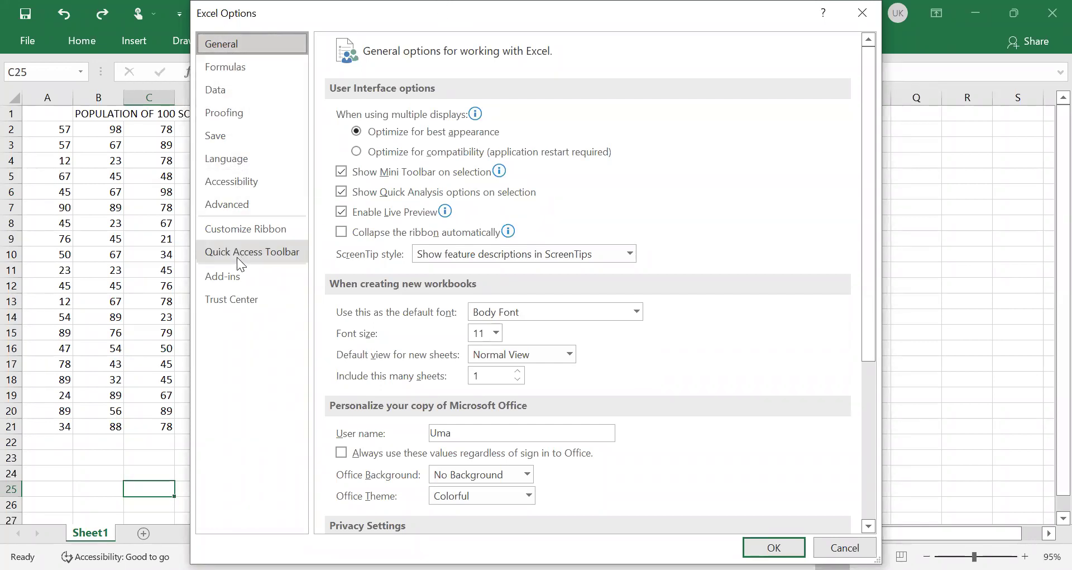
pyautogui.click(237, 276)
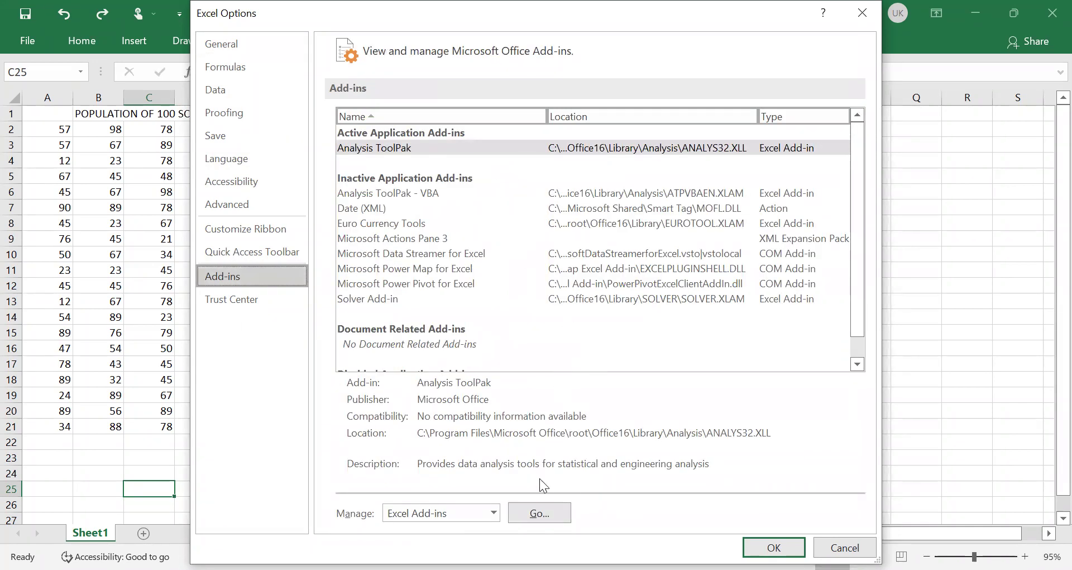
pyautogui.click(539, 513)
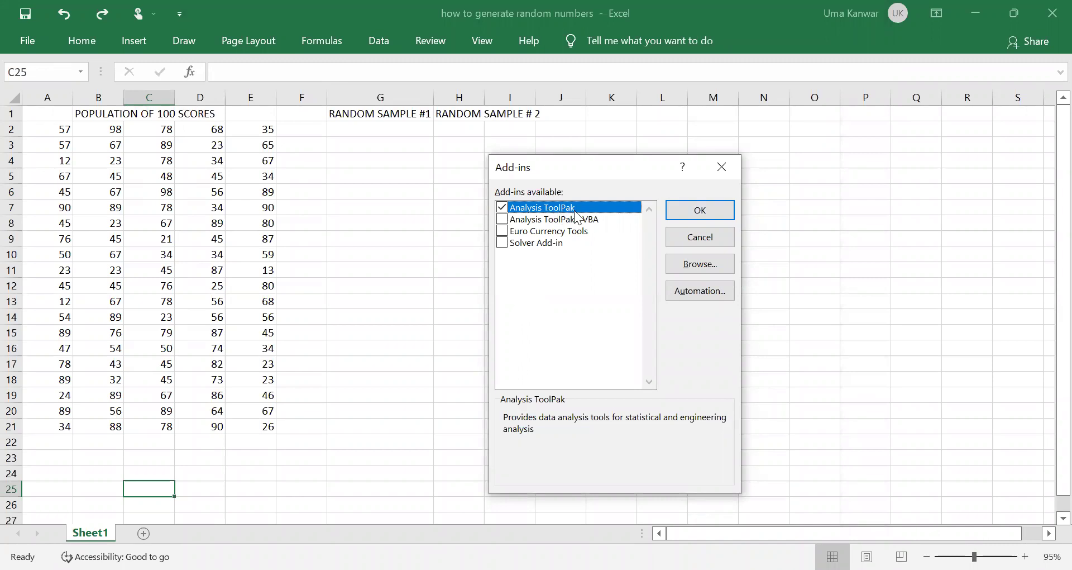
pyautogui.click(686, 215)
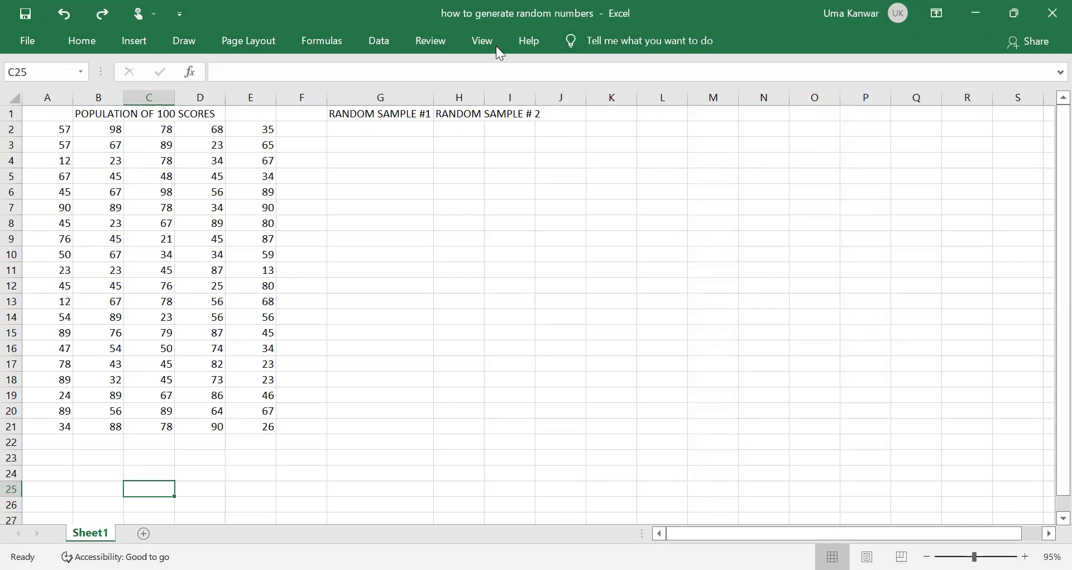
# - Start the Sampling data analysis tool and set its input range to $A$2:$E$21
pyautogui.click(387, 39)
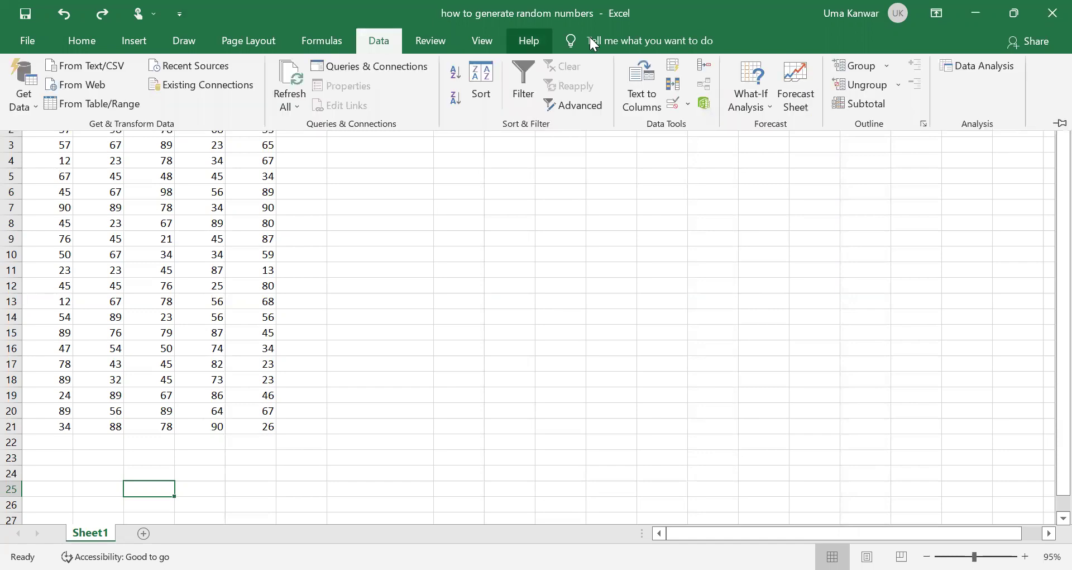
pyautogui.click(974, 67)
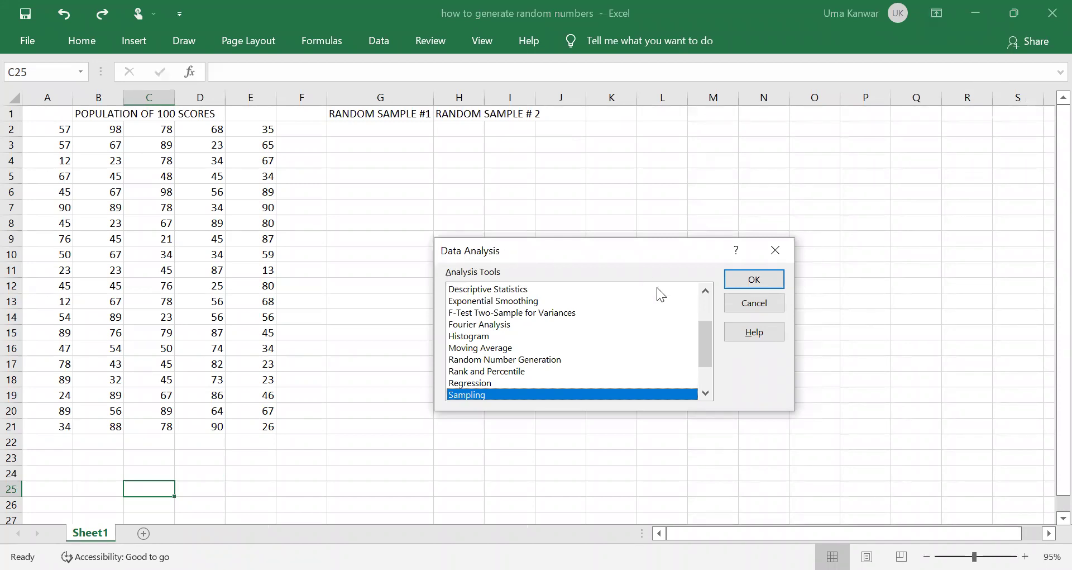
pyautogui.moveTo(705, 334); pyautogui.dragTo(692, 358)
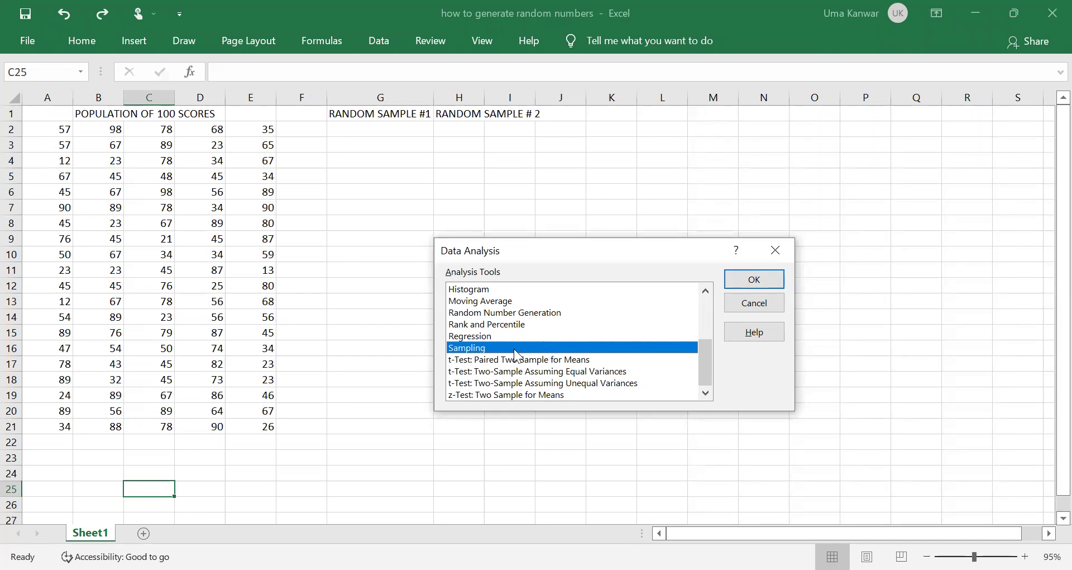
pyautogui.click(751, 282)
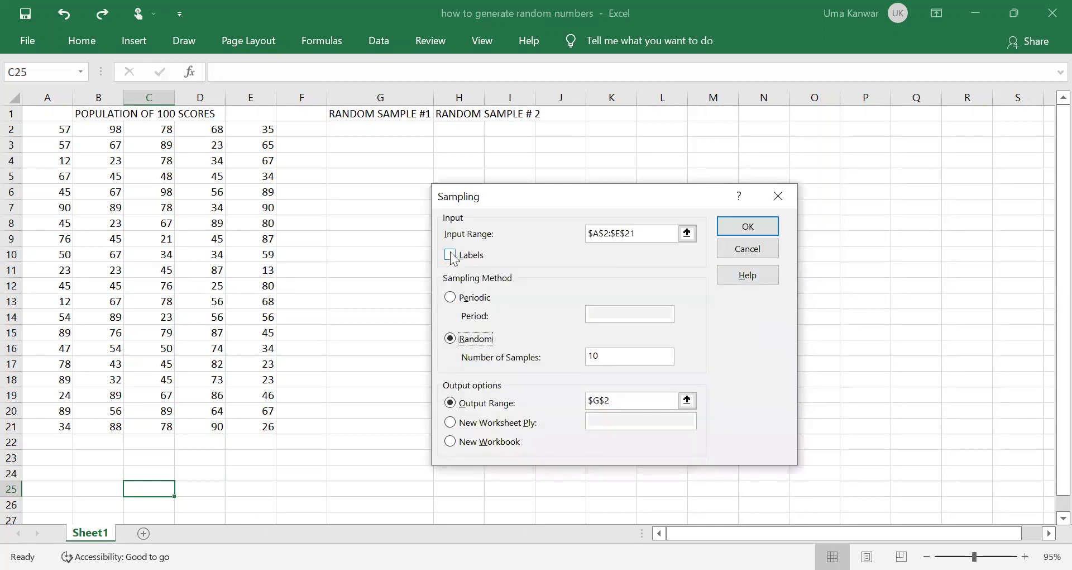
pyautogui.click(643, 233)
pyautogui.moveTo(643, 232); pyautogui.dragTo(575, 235)
pyautogui.press('BackSpace')
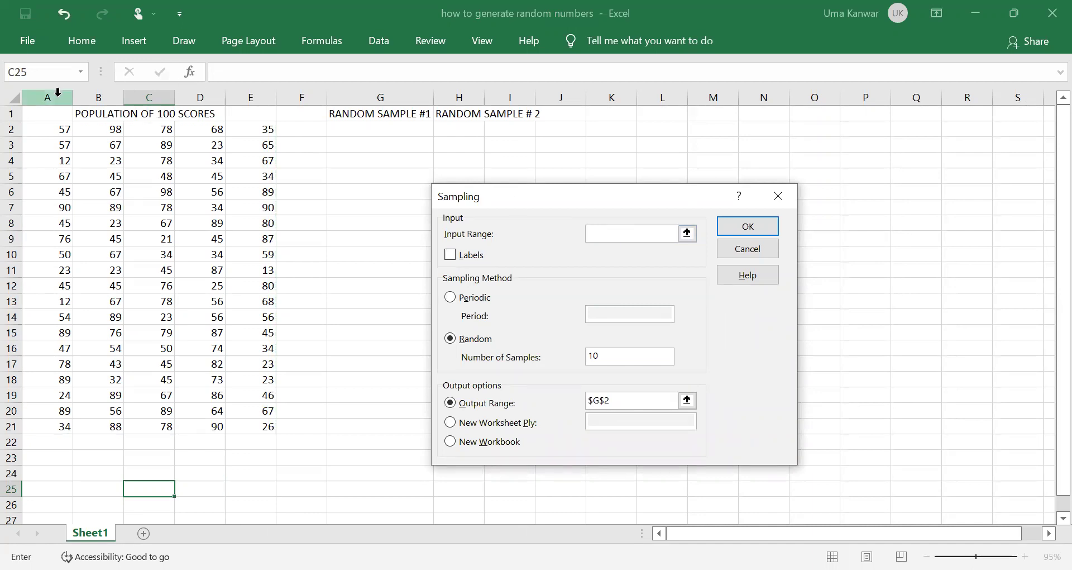
pyautogui.click(55, 131)
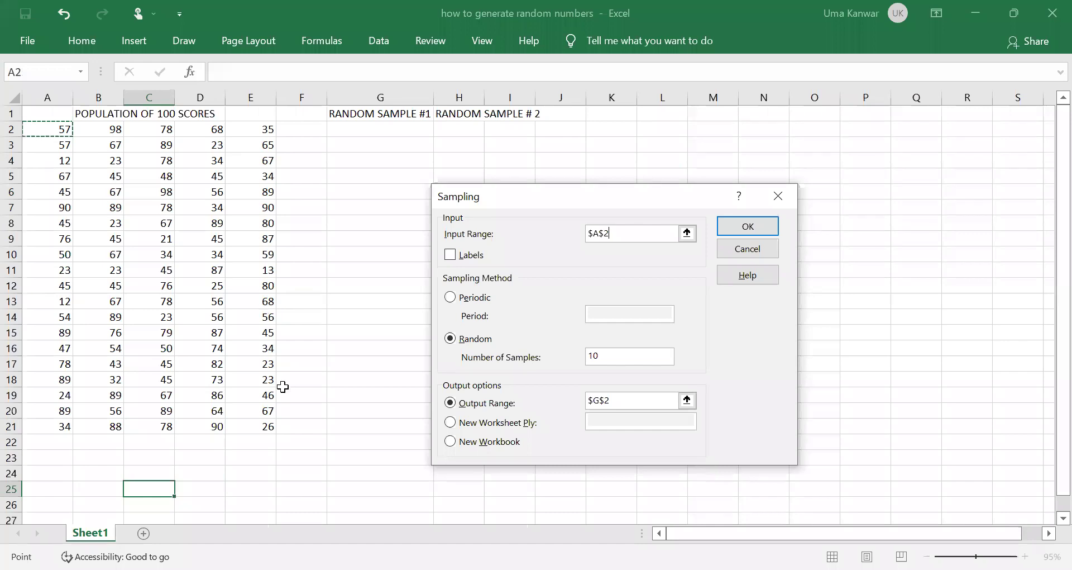
pyautogui.keyDown('shift'); pyautogui.click(257, 428); pyautogui.keyUp('shift')
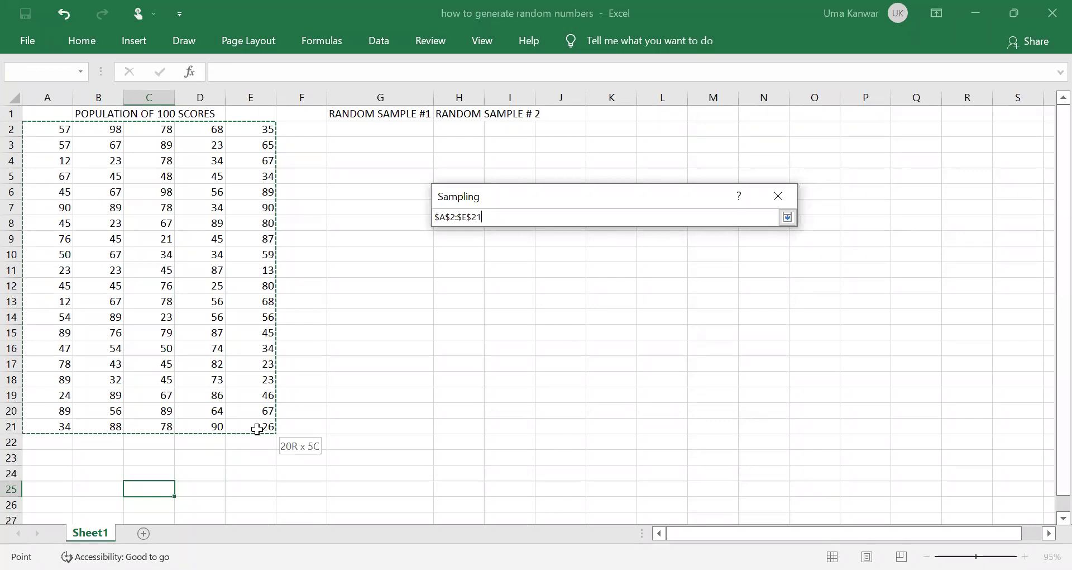
pyautogui.press('Return')
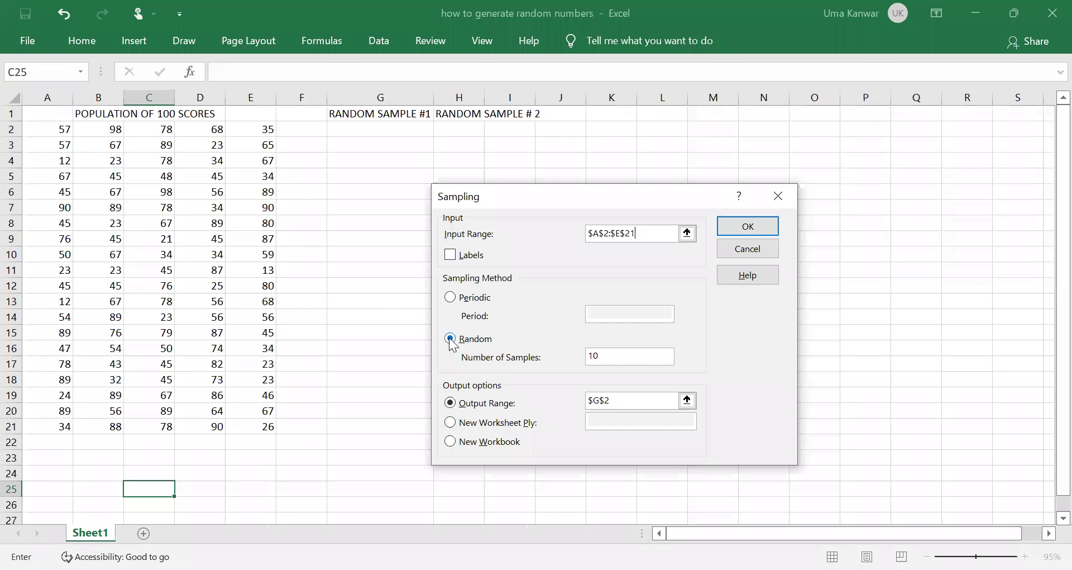
# - Set the number of random samples to 15 and move the Sampling dialog clear of the sample columns
pyautogui.click(613, 355)
pyautogui.press('BackSpace')
pyautogui.write('15')
pyautogui.moveTo(513, 202); pyautogui.dragTo(621, 196)
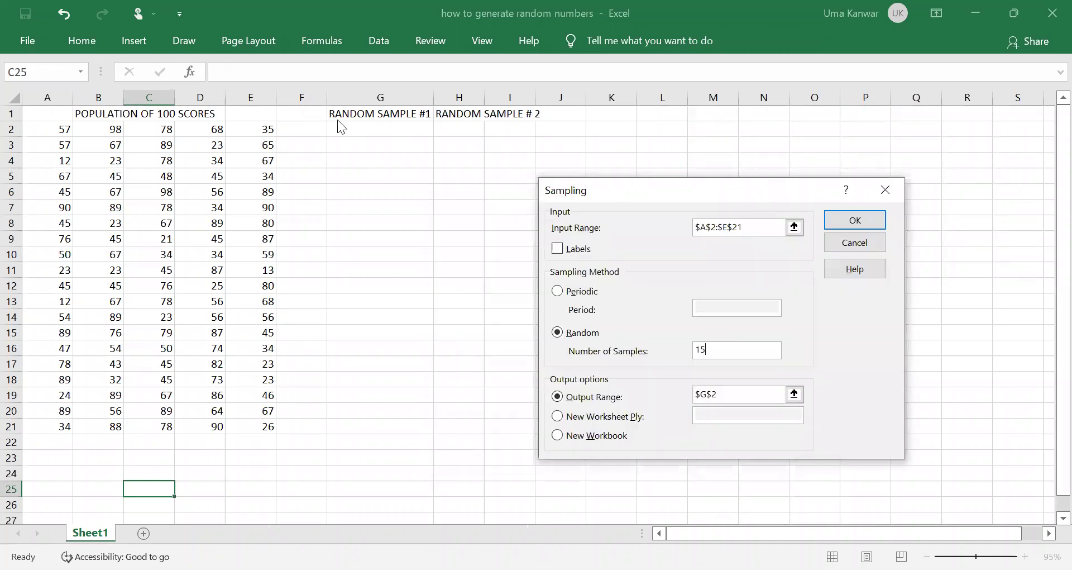
# - Set the output range to $G$2 and generate the sample under RANDOM SAMPLE #1
pyautogui.click(716, 394)
pyautogui.moveTo(717, 394); pyautogui.dragTo(682, 402)
pyautogui.press('BackSpace')
pyautogui.click(368, 129)
pyautogui.click(727, 394)
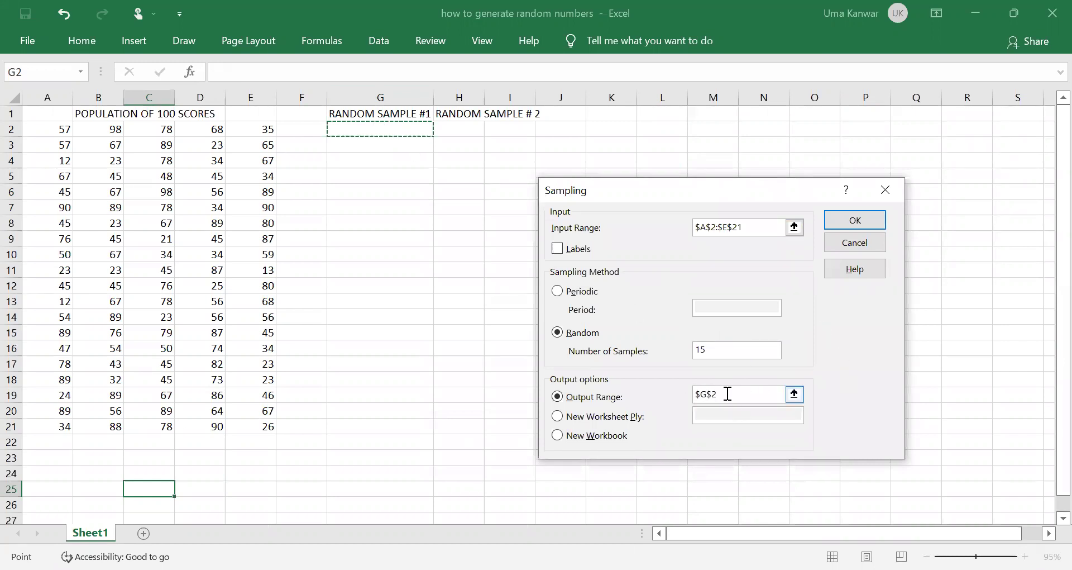
pyautogui.click(866, 223)
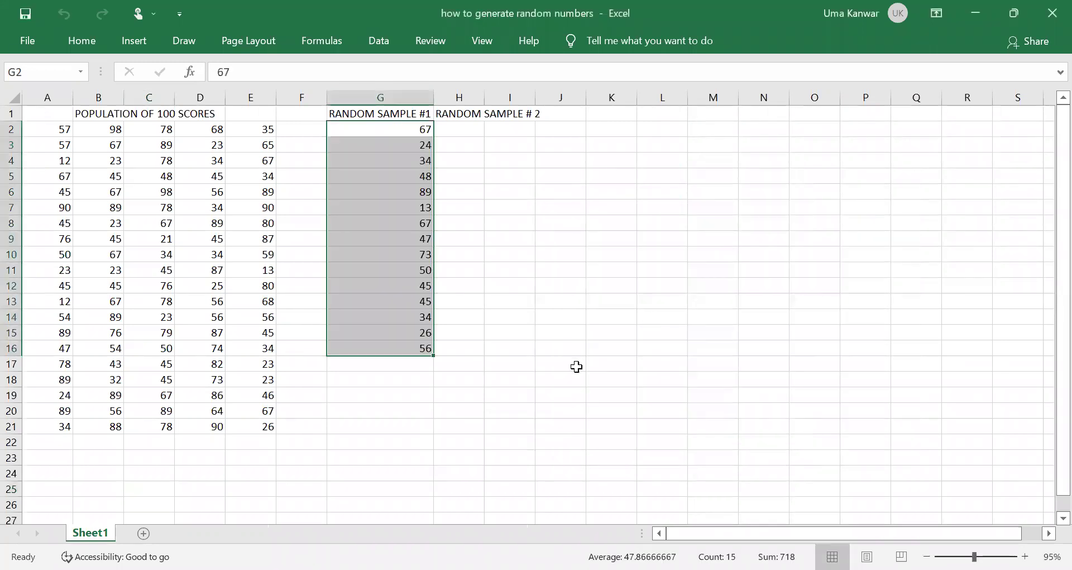
pyautogui.click(572, 366)
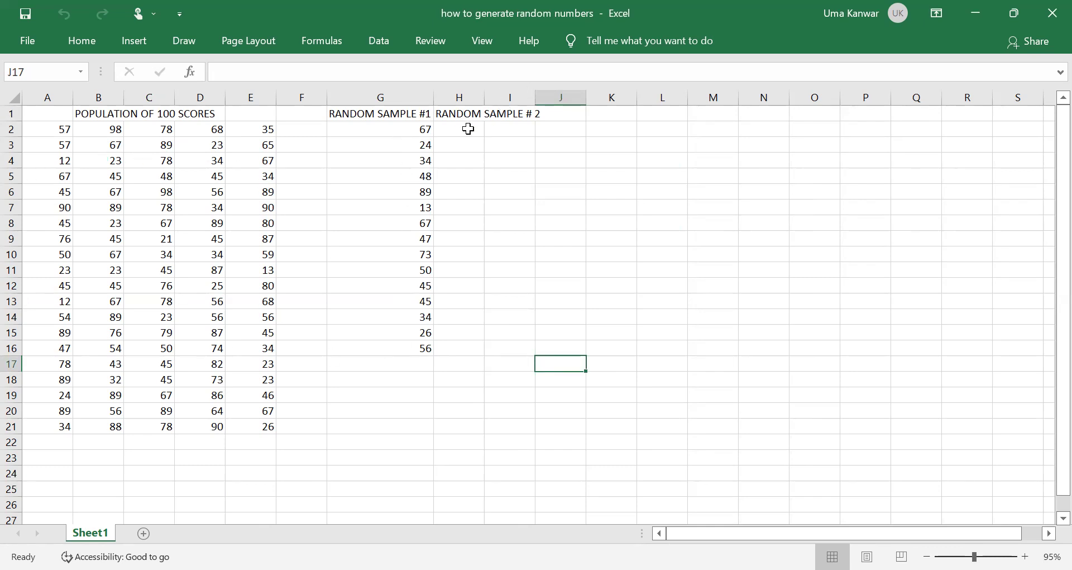
# - Review the sampled scores one by one down the RANDOM SAMPLE #1 column
pyautogui.click(397, 130)
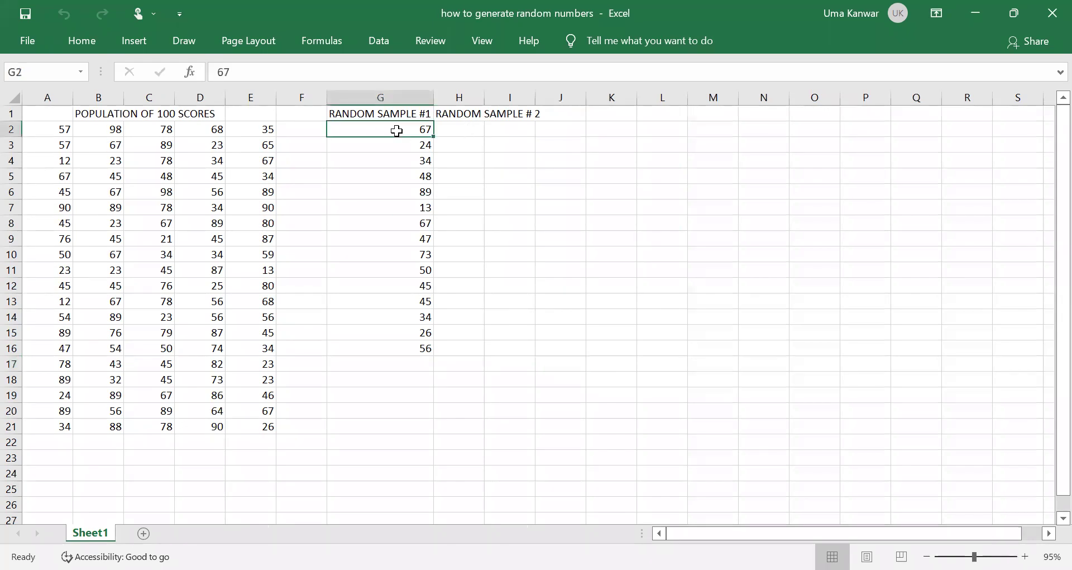
pyautogui.press('Down')
pyautogui.press('Down')
pyautogui.press('Down')
pyautogui.press('Down')
pyautogui.press('Down')
pyautogui.press('Down')
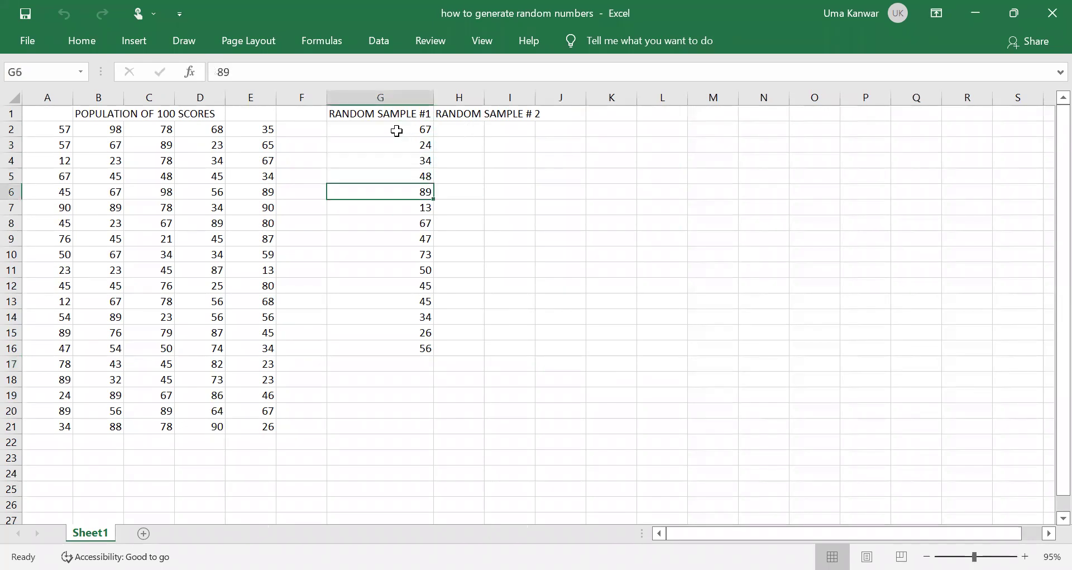
pyautogui.press('Down')
pyautogui.press('Down')
pyautogui.press('Down')
pyautogui.press('Down')
pyautogui.press('Down')
pyautogui.press('Down')
pyautogui.press('Down')
pyautogui.press('Down')
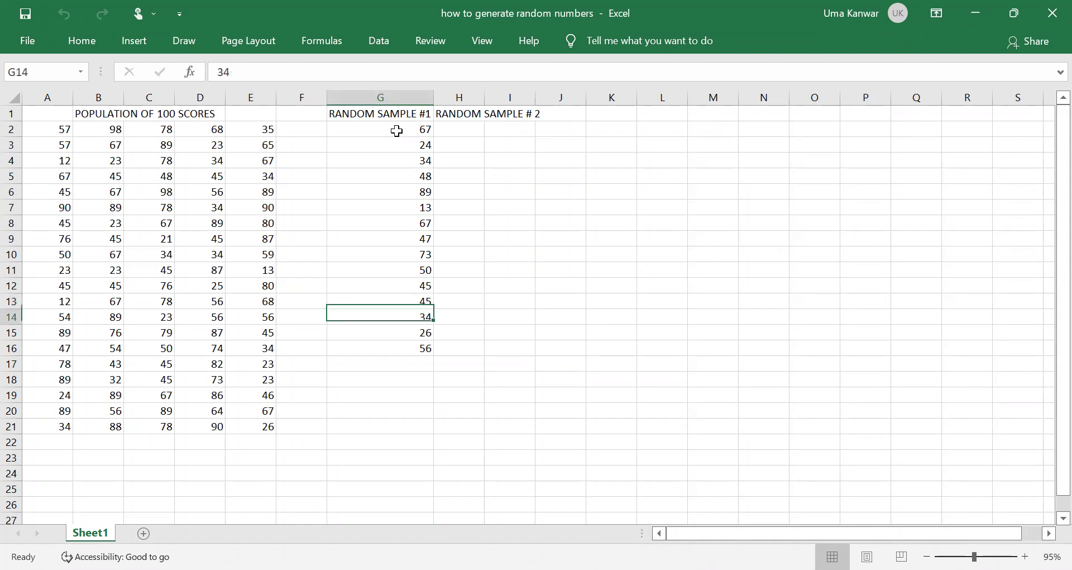
pyautogui.click(464, 128)
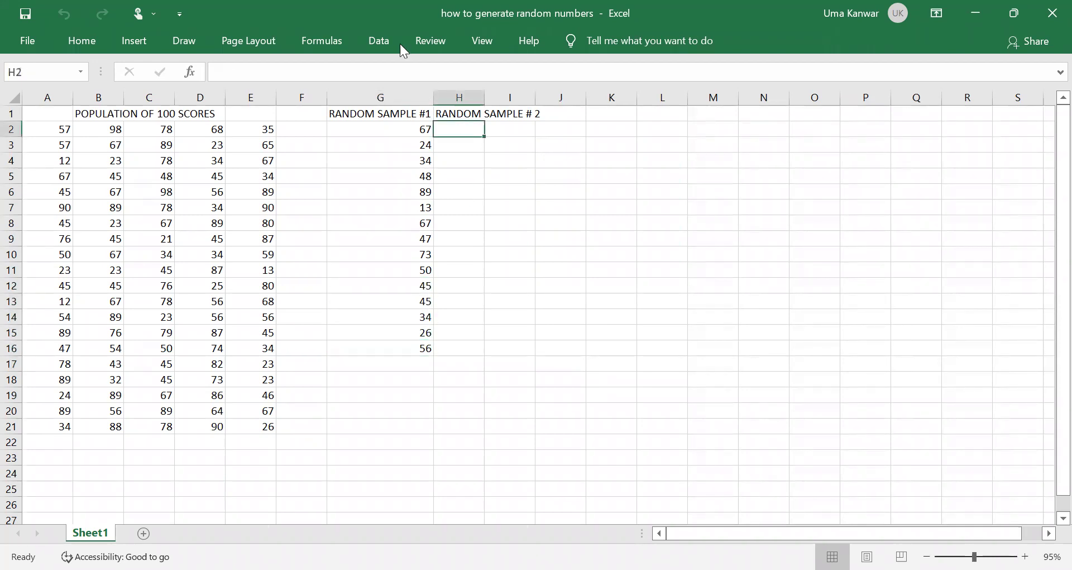
pyautogui.click(380, 41)
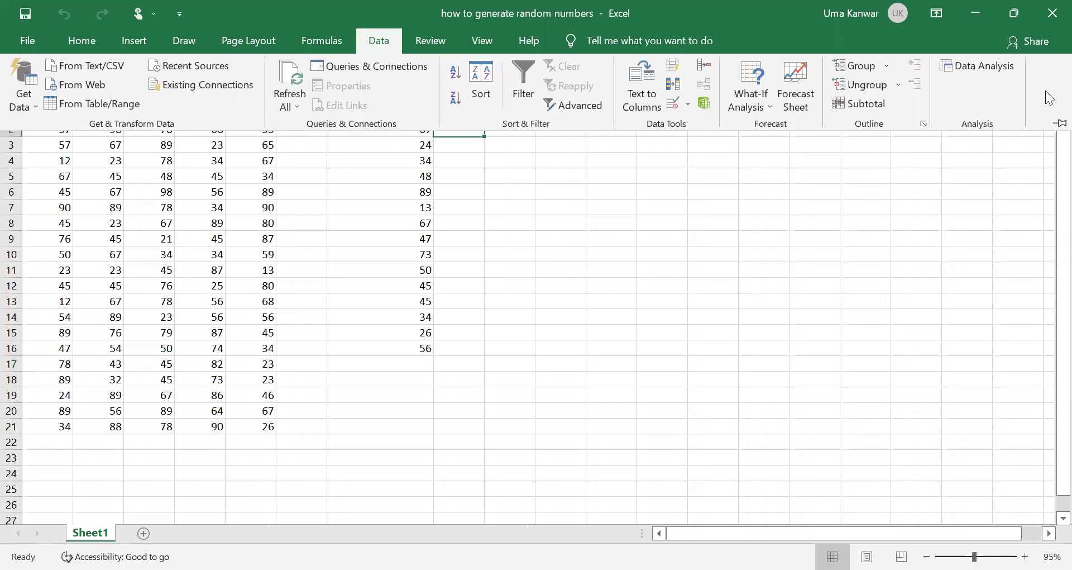
pyautogui.click(644, 201)
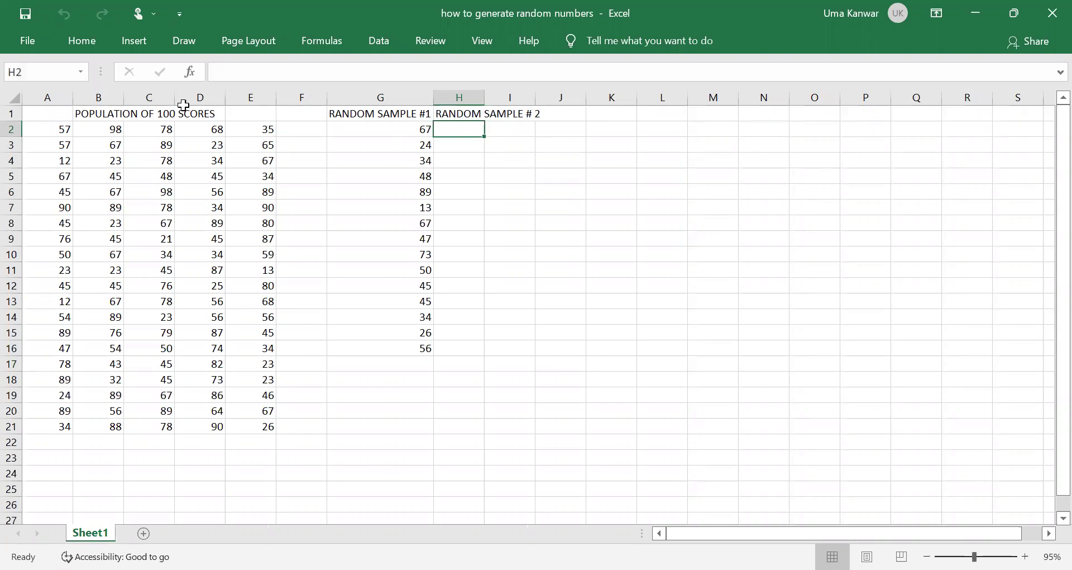
pyautogui.click(611, 133)
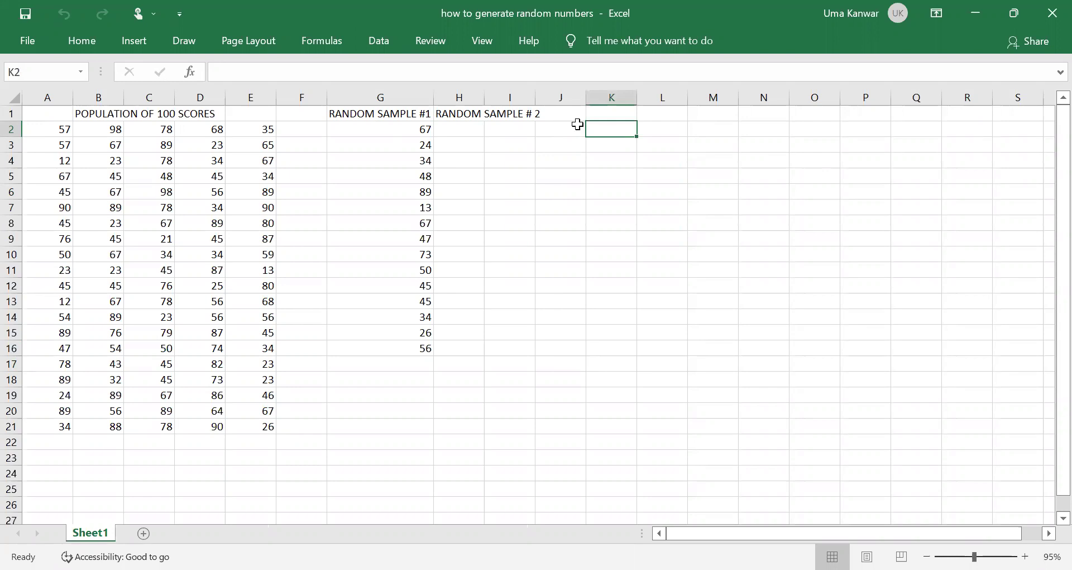
# - Start the Sampling data analysis tool again and re-enter its input range as $A$2:$E$21
pyautogui.click(471, 129)
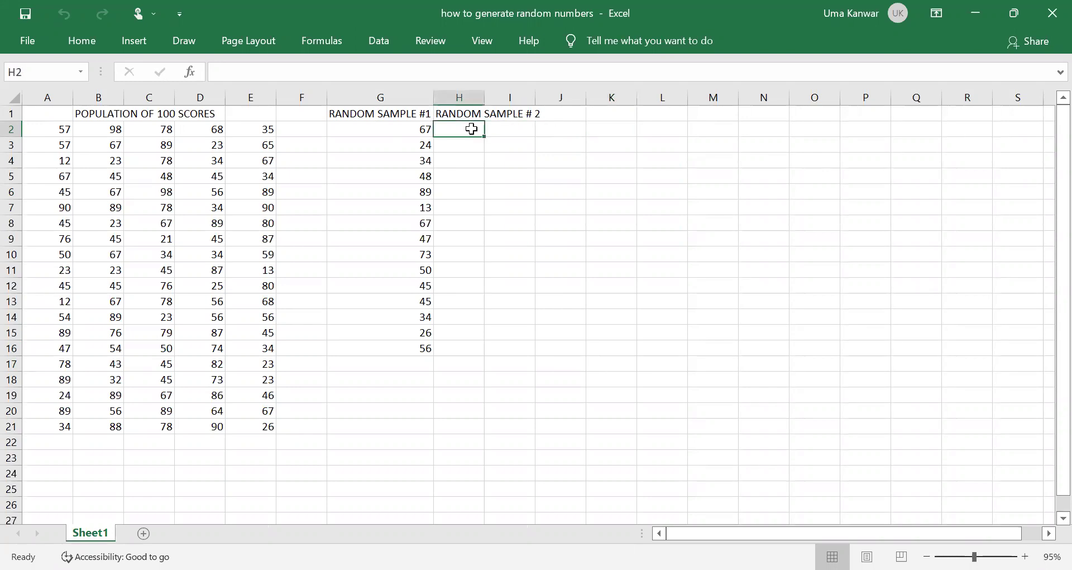
pyautogui.click(383, 43)
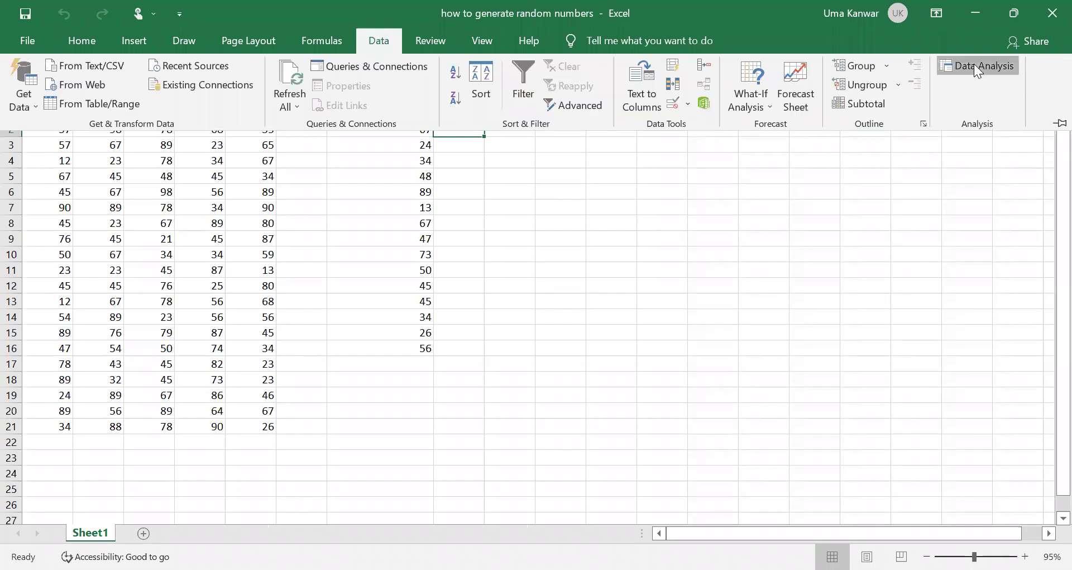
pyautogui.click(974, 64)
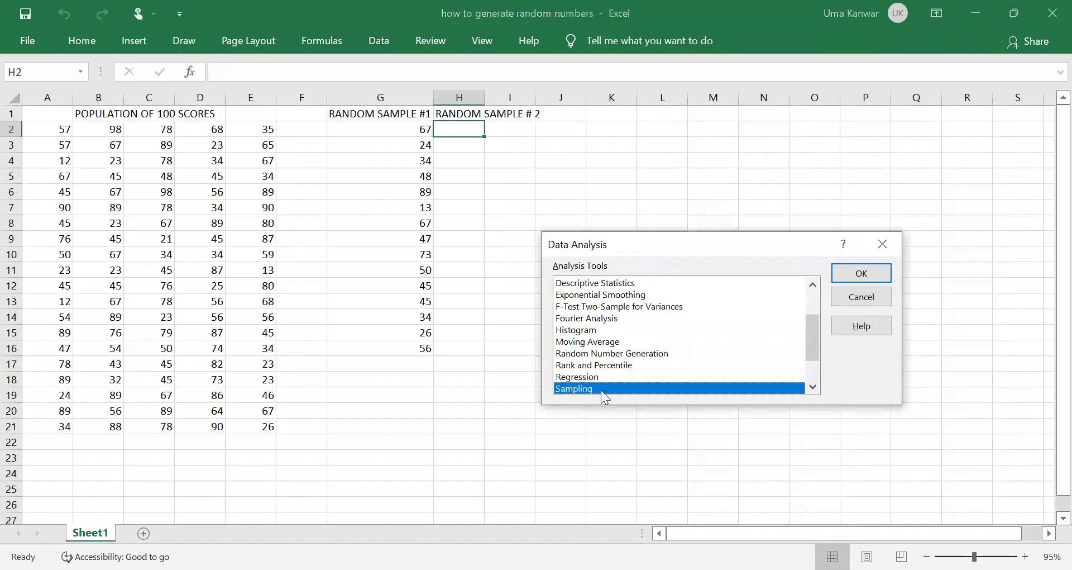
pyautogui.click(852, 277)
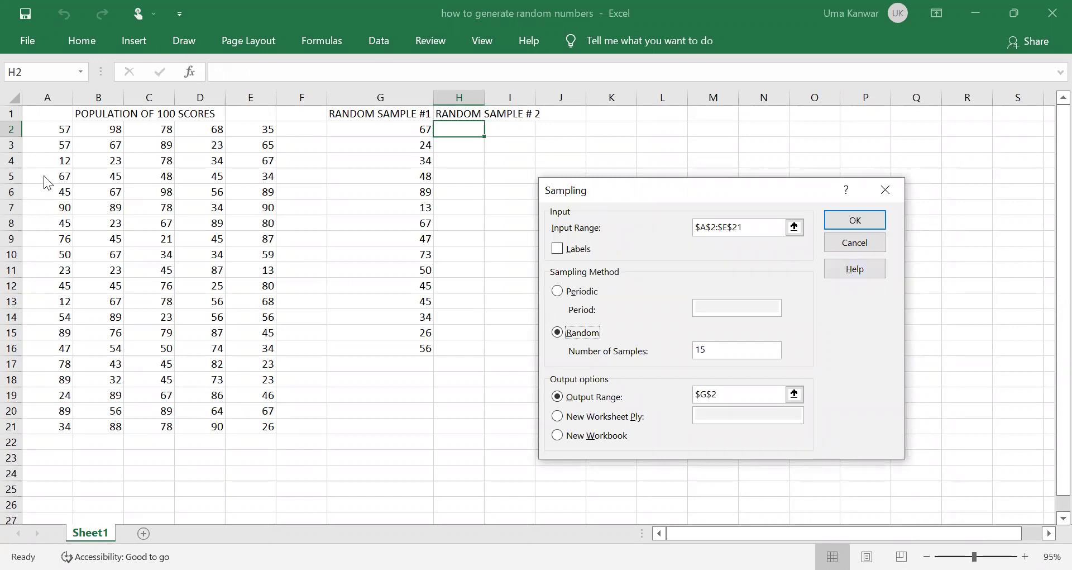
pyautogui.moveTo(752, 226); pyautogui.dragTo(673, 227)
pyautogui.press('BackSpace')
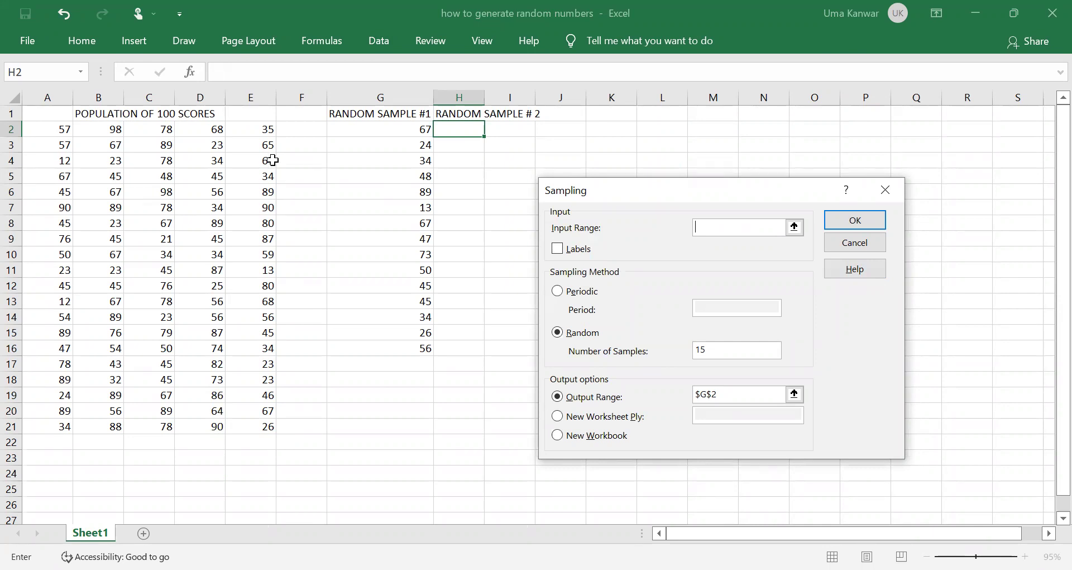
pyautogui.click(50, 126)
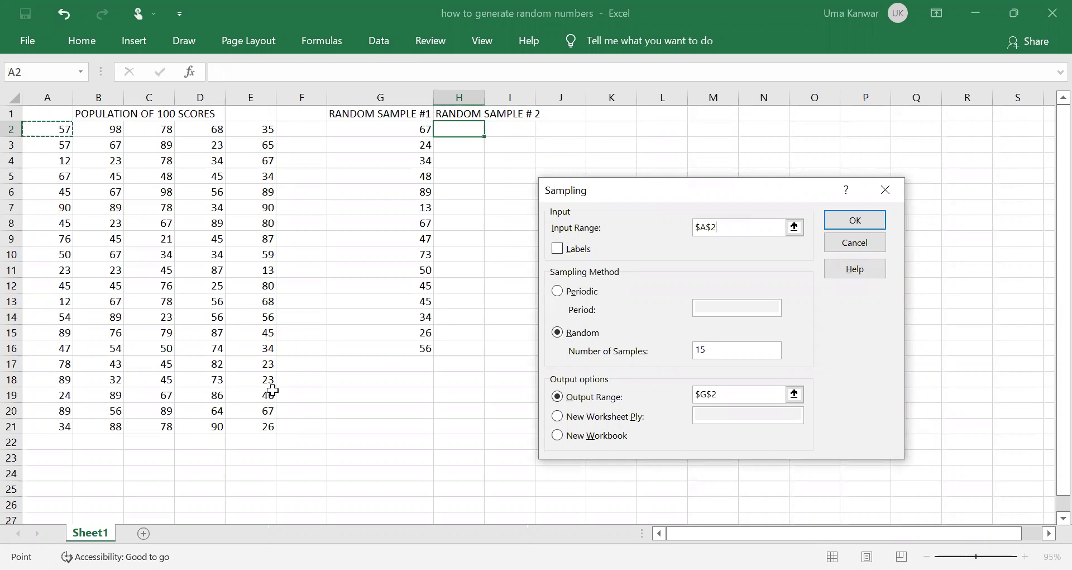
pyautogui.keyDown('shift'); pyautogui.click(273, 425); pyautogui.keyUp('shift')
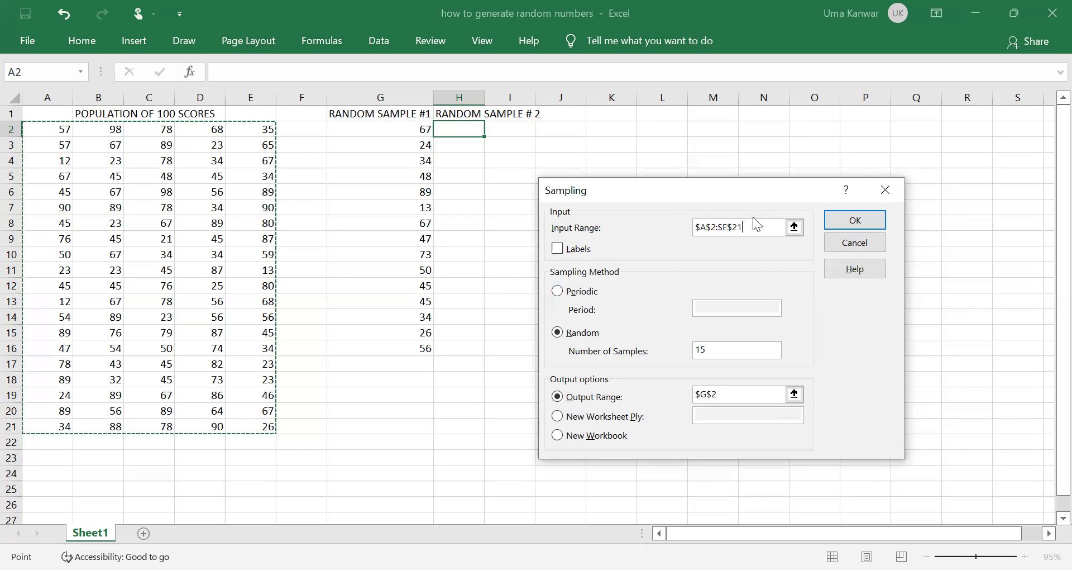
# - Set the number of random samples to 8 in the Sampling dialog
pyautogui.click(714, 353)
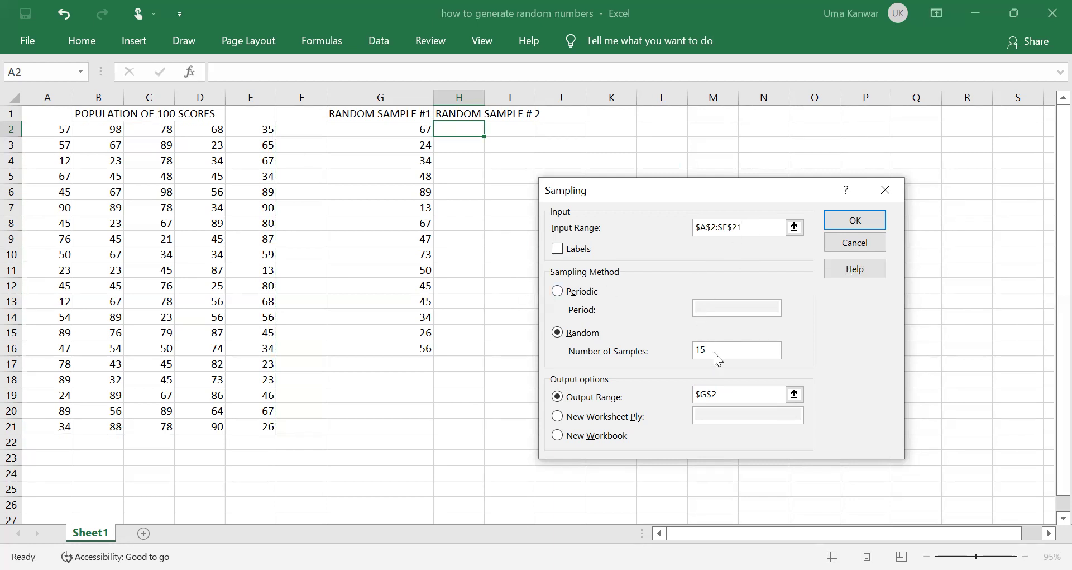
pyautogui.press('BackSpace')
pyautogui.press('BackSpace')
pyautogui.write('8')
# - Change the sampling output range to $H$2
pyautogui.click(737, 394)
pyautogui.press('BackSpace')
pyautogui.press('BackSpace')
pyautogui.press('BackSpace')
pyautogui.press('BackSpace')
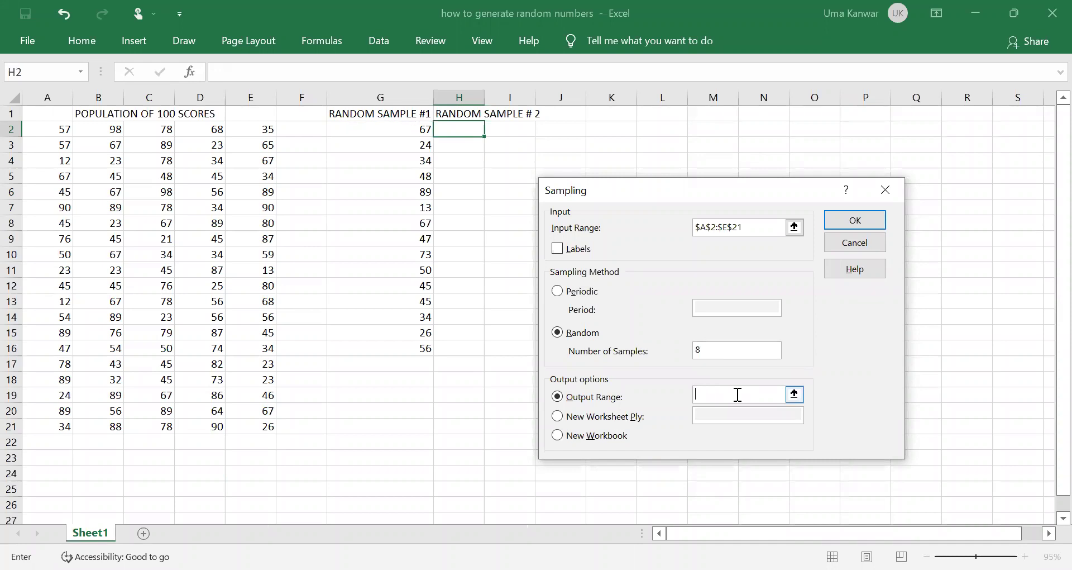
pyautogui.click(463, 129)
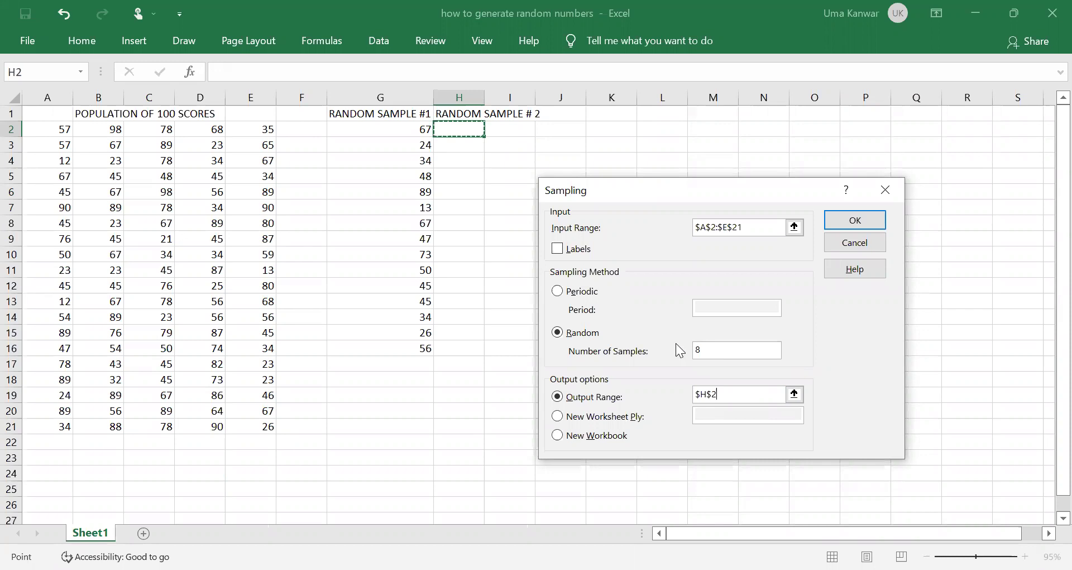
# - Set the output range to cell I2 and generate the sample under RANDOM SAMPLE # 2
pyautogui.click(728, 391)
pyautogui.moveTo(728, 390); pyautogui.dragTo(674, 392)
pyautogui.press('BackSpace')
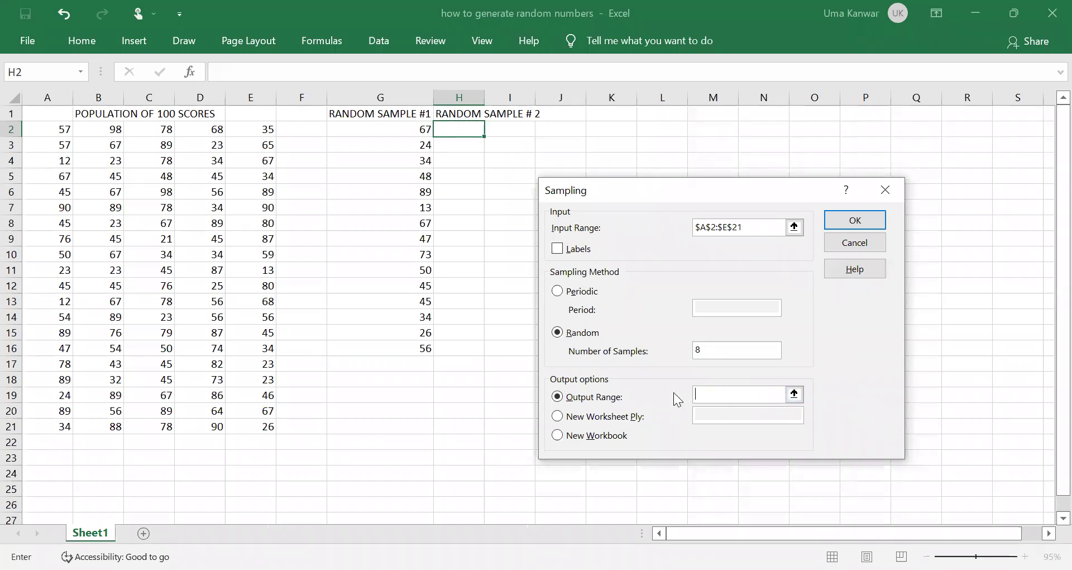
pyautogui.click(508, 140)
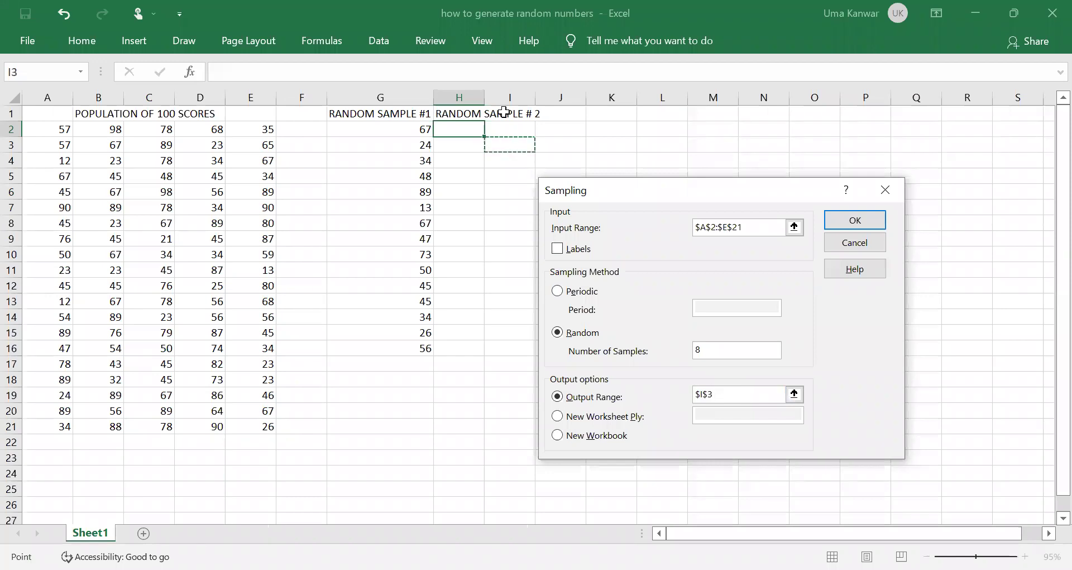
pyautogui.click(506, 128)
pyautogui.click(865, 220)
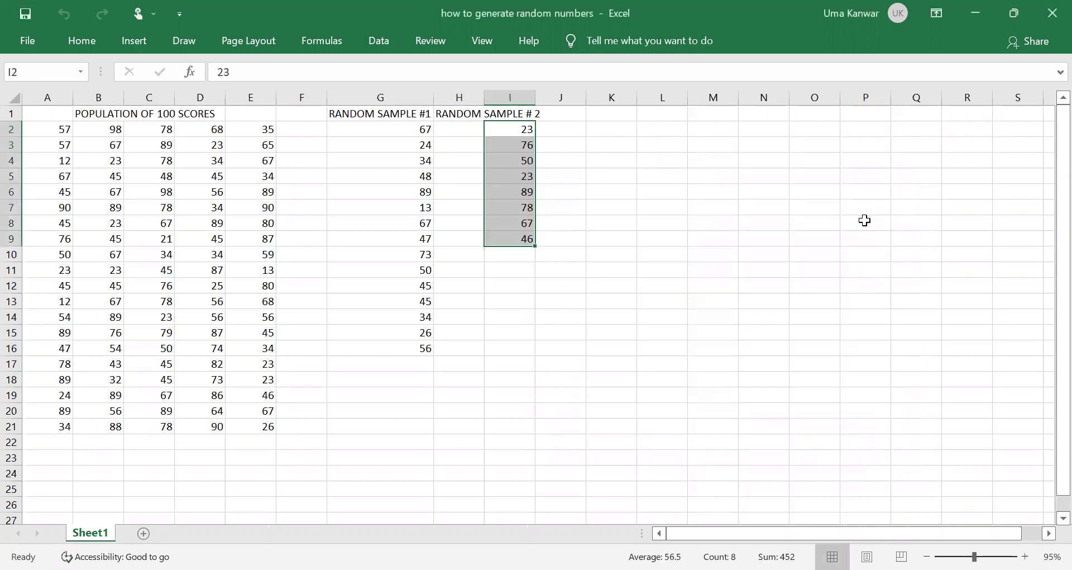
pyautogui.click(683, 332)
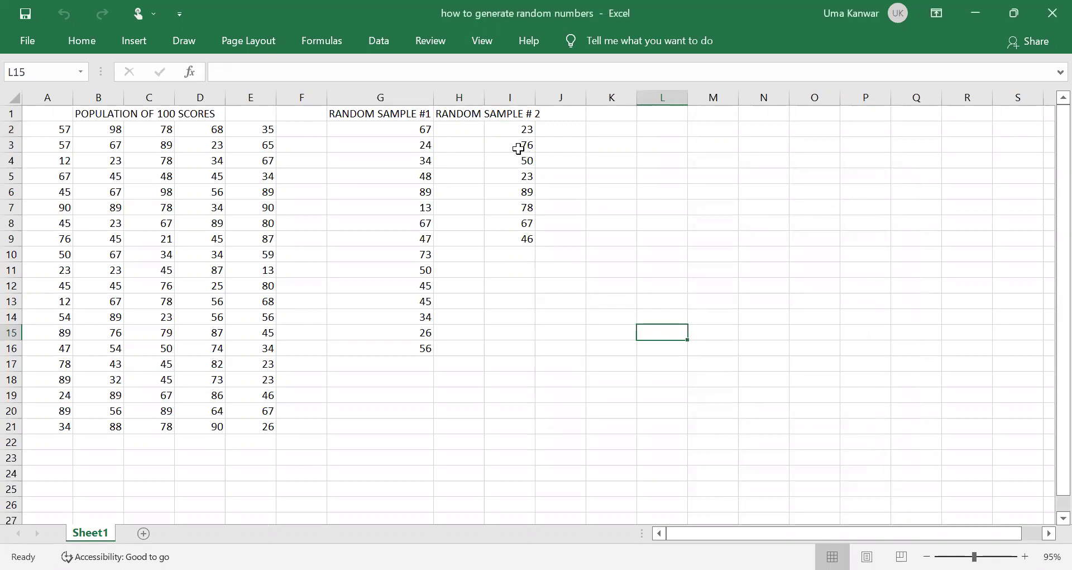
# - Review the sampled scores one by one down the RANDOM SAMPLE # 2 column
pyautogui.click(492, 131)
pyautogui.press('Down')
pyautogui.press('Down')
pyautogui.press('Down')
pyautogui.press('Down')
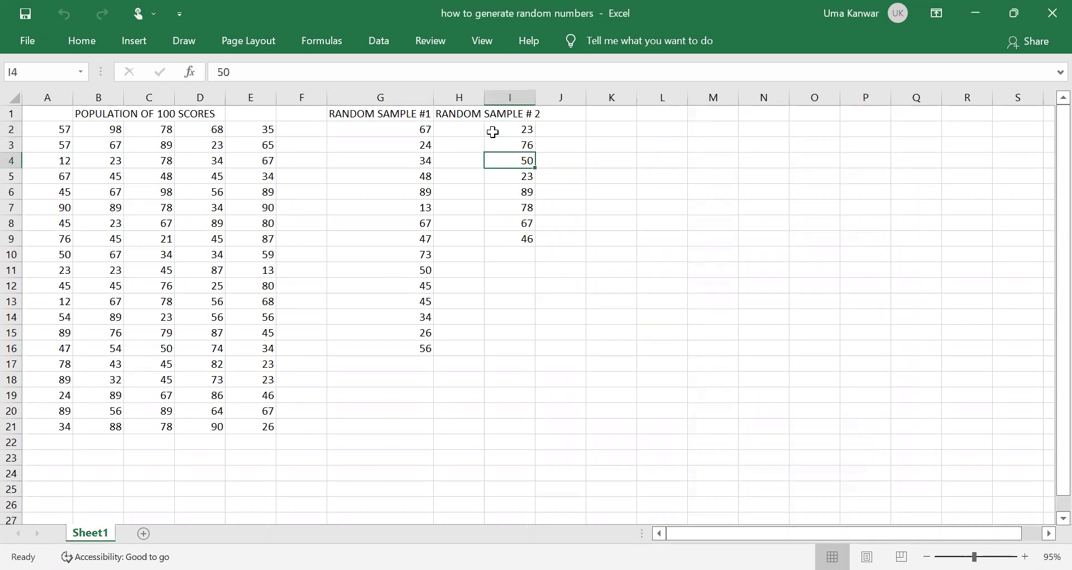
pyautogui.press('Down')
pyautogui.press('Down')
pyautogui.press('Down')
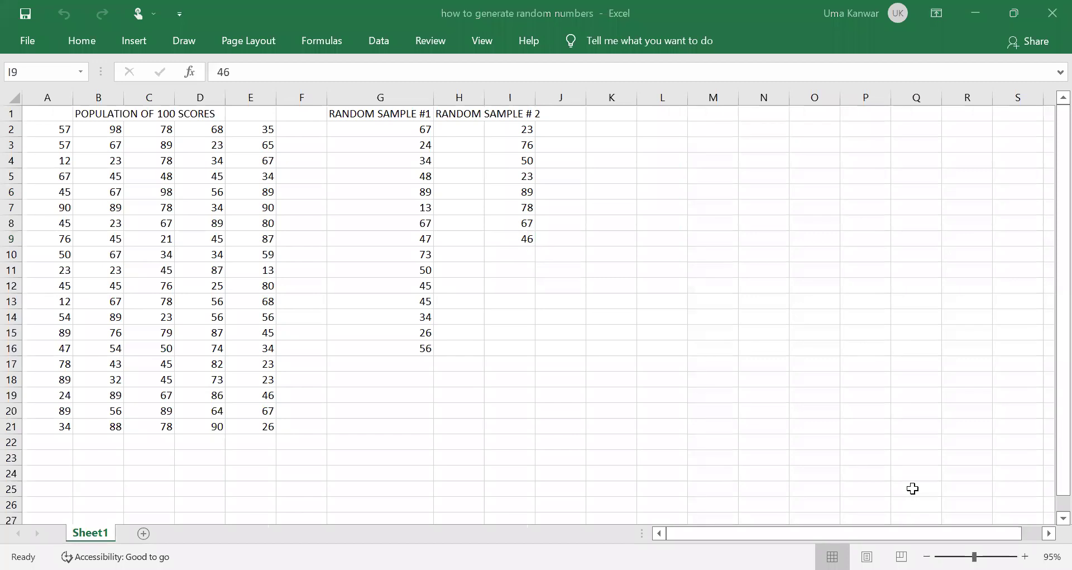
# - Switch to OneNote and open the Simulation practicals page at Illustration 13, with the page list hidden
pyautogui.hotkey('alt', 'Tab')
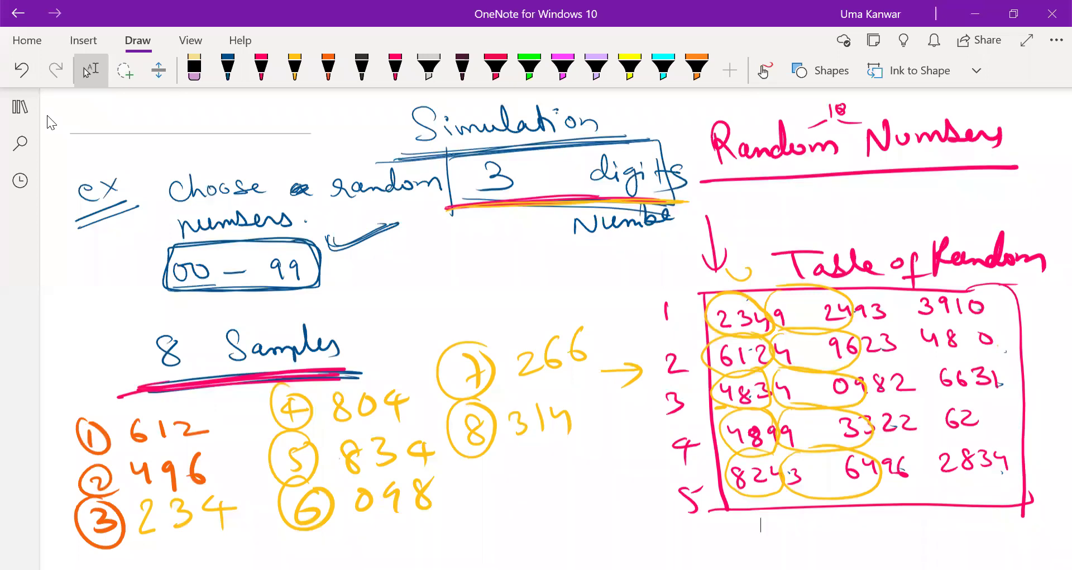
pyautogui.click(21, 106)
pyautogui.click(233, 173)
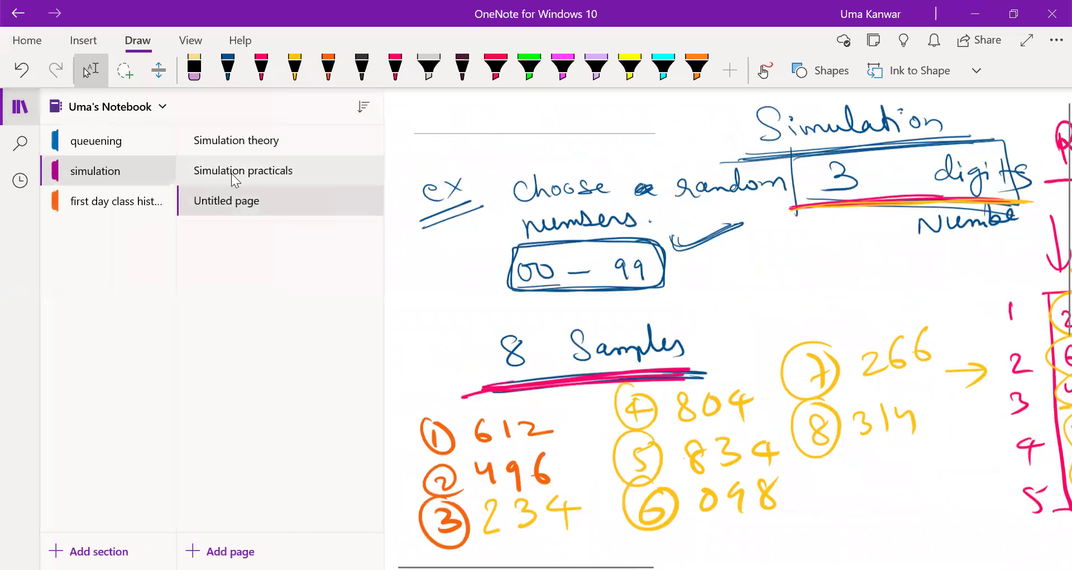
pyautogui.click(20, 106)
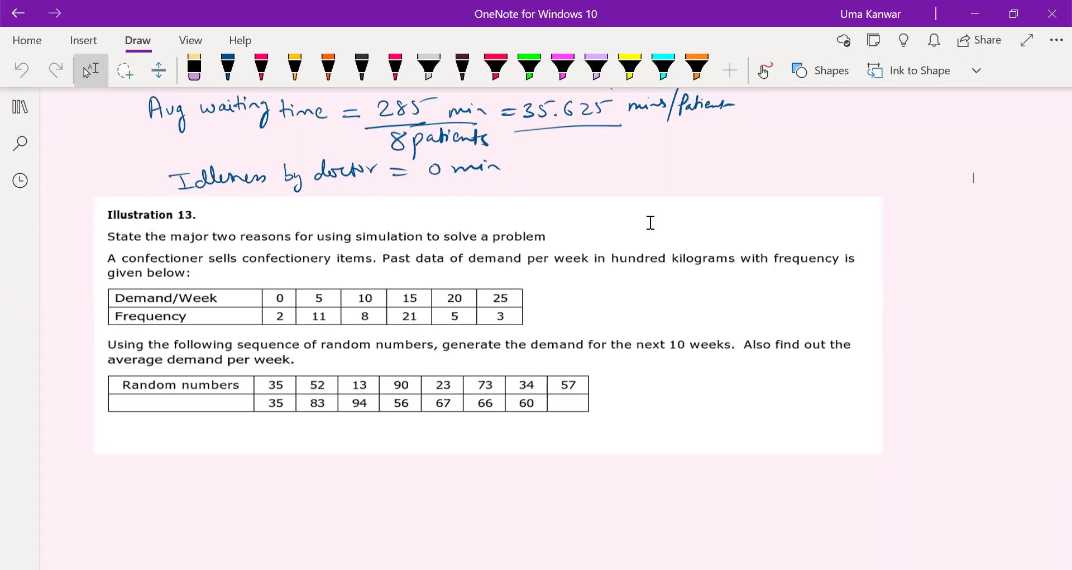
# - Underline "confectionery items", "per week" and "hundred kilograms" in yellow ink in the Illustration 13 problem text
pyautogui.hotkey('alt', 'd')
pyautogui.moveTo(243, 266); pyautogui.dragTo(367, 268)
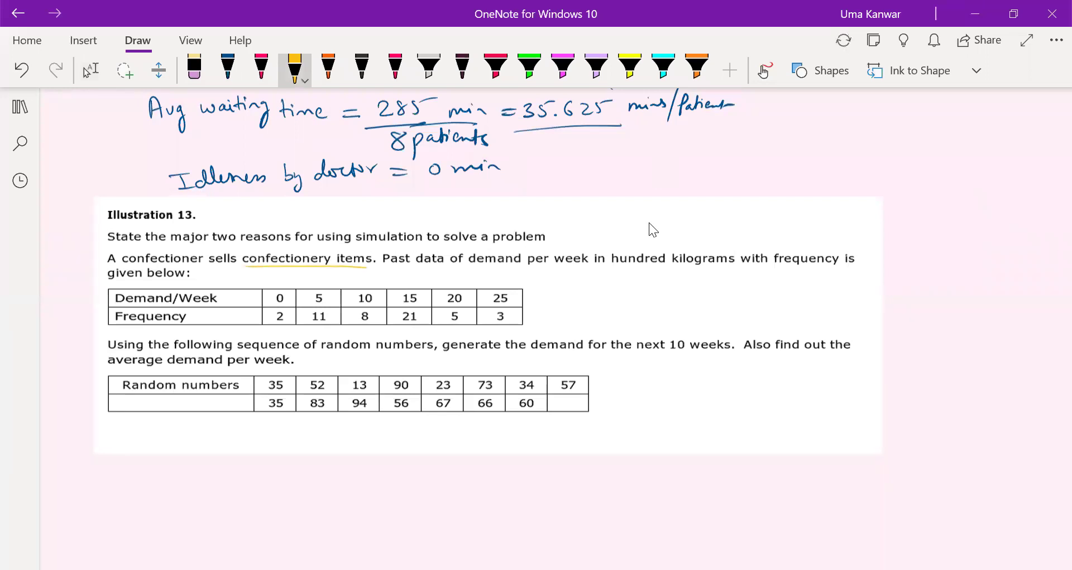
pyautogui.moveTo(529, 268); pyautogui.dragTo(583, 268)
pyautogui.moveTo(526, 267)
pyautogui.mouseDown()
pyautogui.moveTo(573, 267)
pyautogui.moveTo(540, 270)
pyautogui.mouseUp()
pyautogui.moveTo(618, 268); pyautogui.dragTo(707, 266)
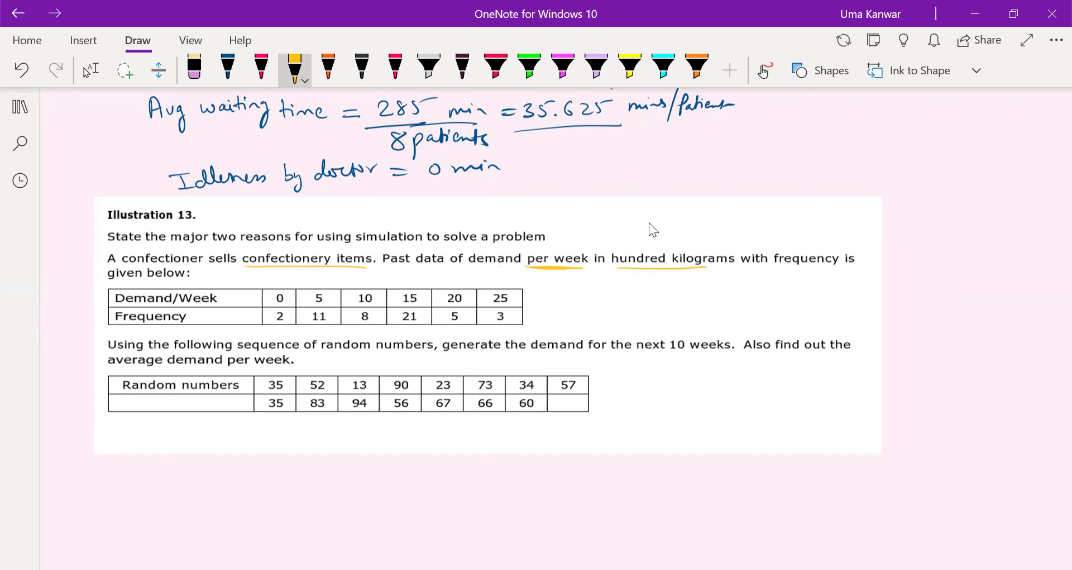
# - Mark the word "below" with a short yellow stroke, then handwrite "times" beside Frequency in the demand table and underline it
pyautogui.moveTo(162, 288); pyautogui.dragTo(183, 274)
pyautogui.moveTo(201, 310)
pyautogui.mouseDown()
pyautogui.moveTo(208, 324)
pyautogui.moveTo(245, 323)
pyautogui.mouseUp()
pyautogui.moveTo(199, 328)
pyautogui.mouseDown()
pyautogui.moveTo(266, 323)
pyautogui.moveTo(252, 328)
pyautogui.mouseUp()
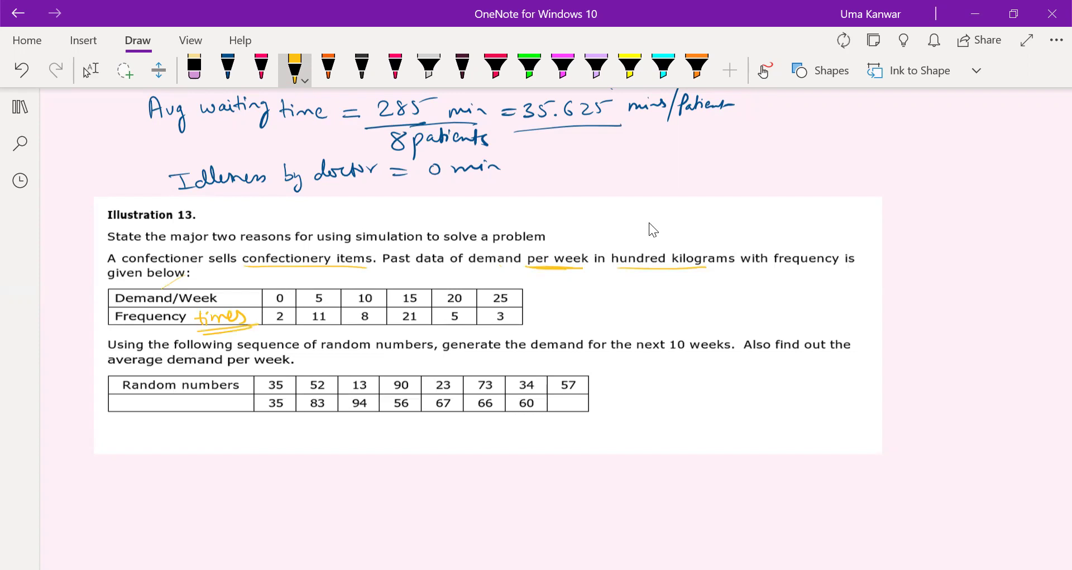